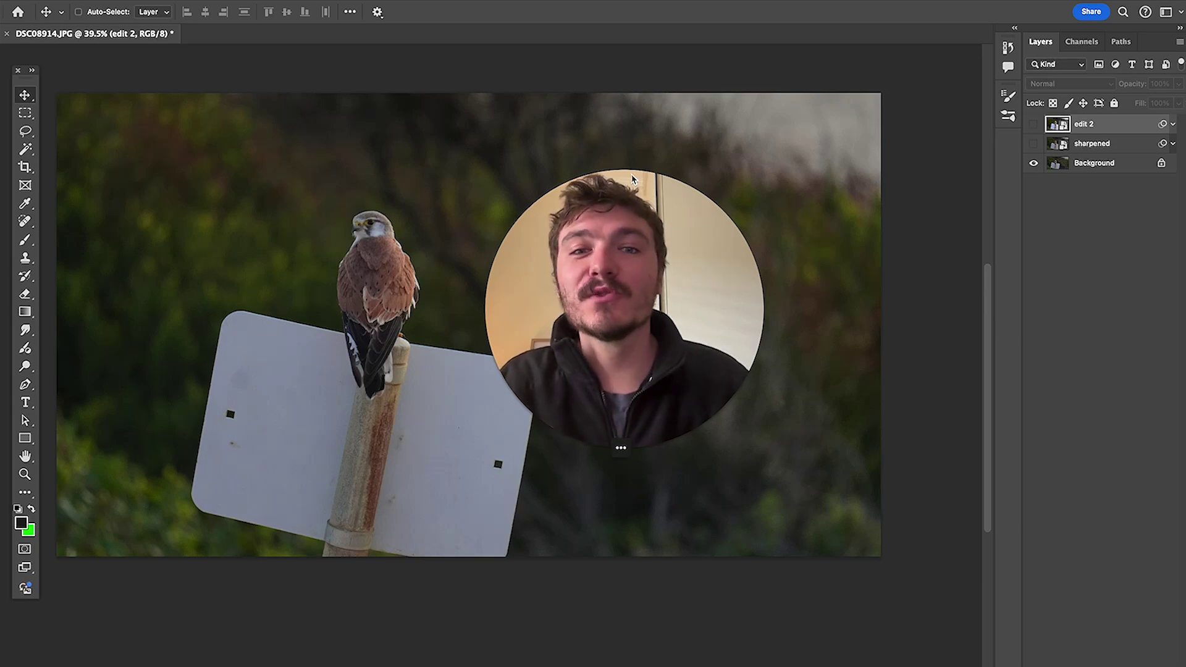
Step: Zoom in on the kestrel and switch on the edit 2 layer to preview the finished edit
scroll(367, 272, up, 5)
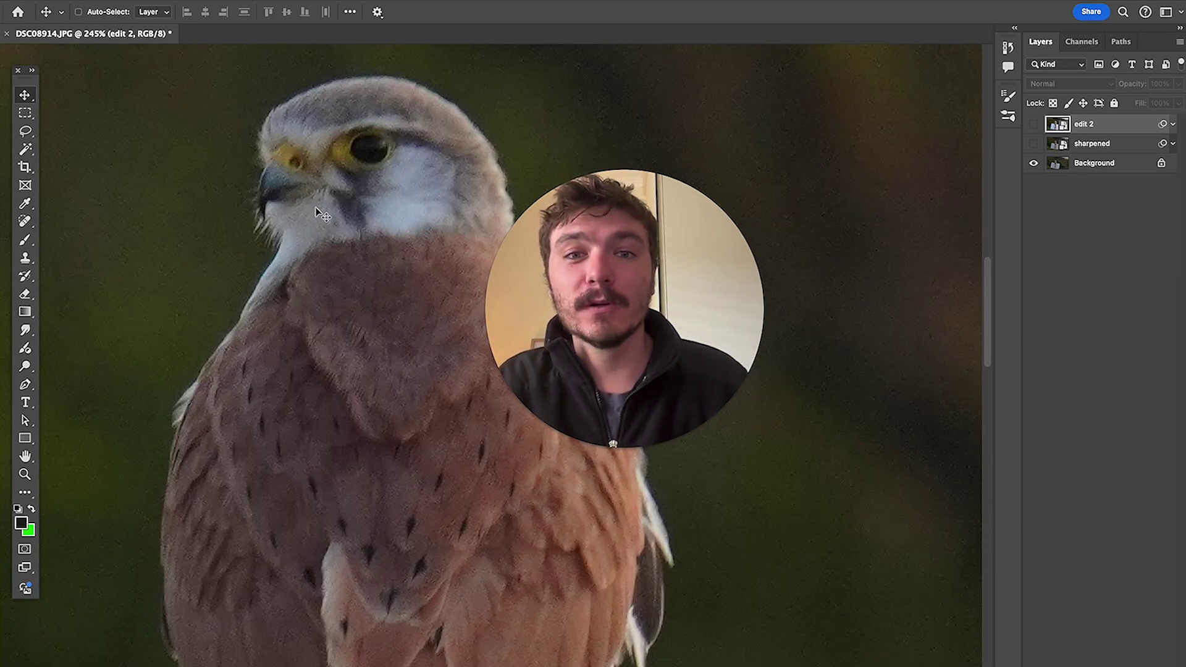
scroll(323, 214, down, 6)
scroll(365, 210, down, 3)
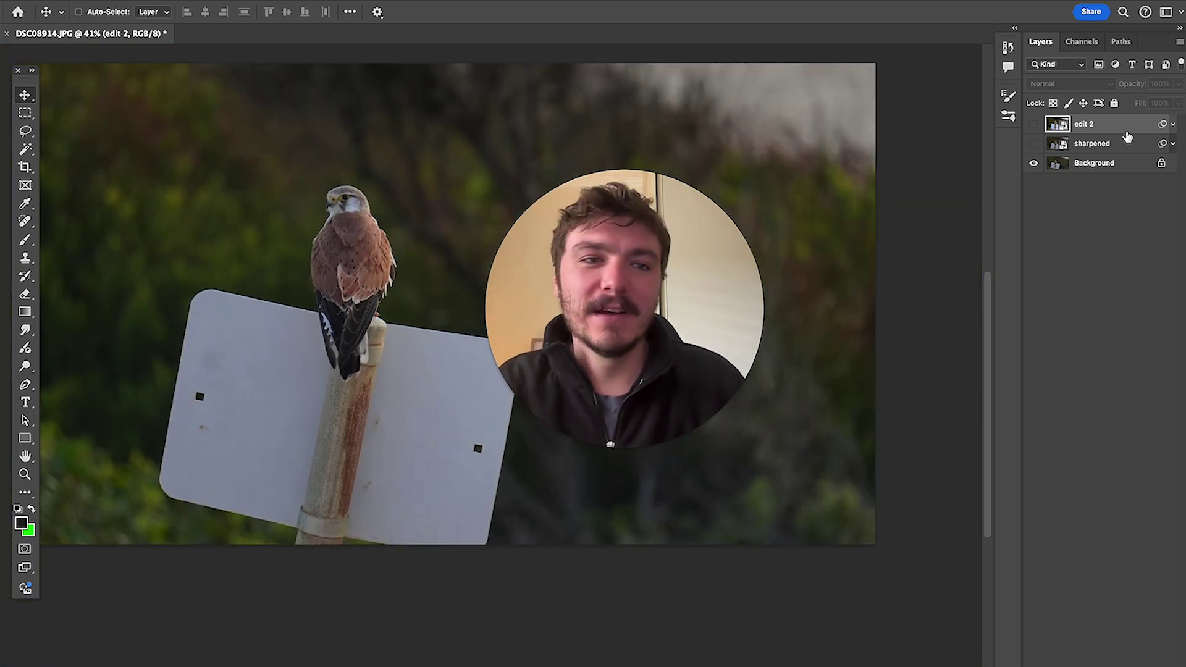
click(1034, 123)
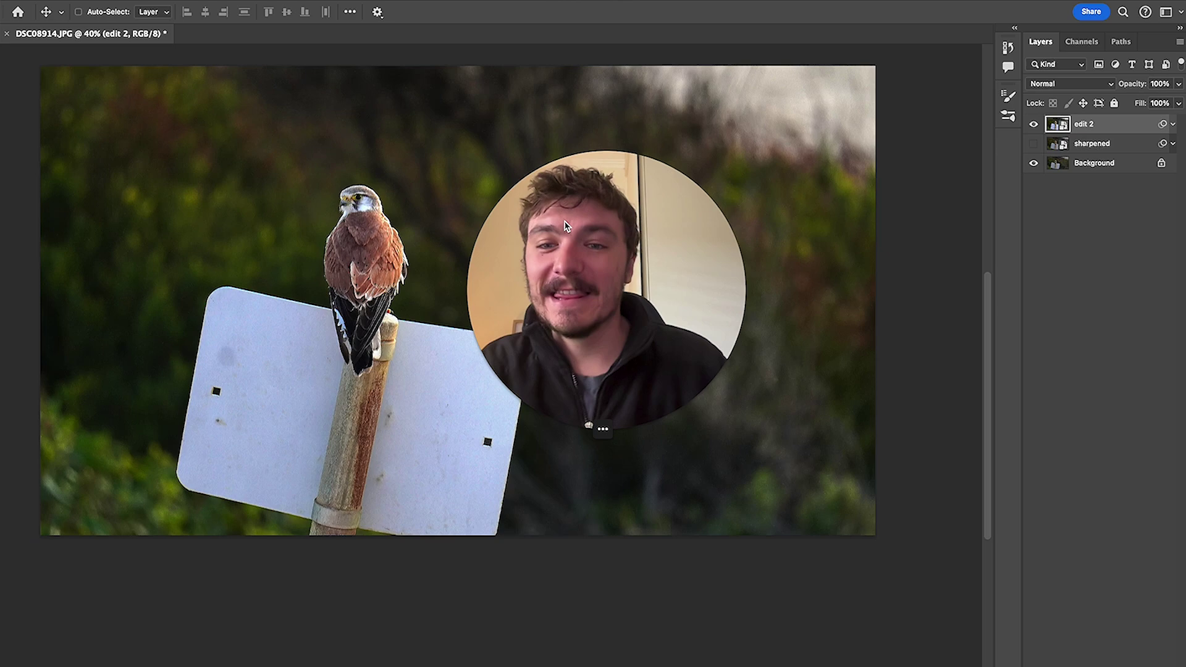
scroll(355, 201, up, 1)
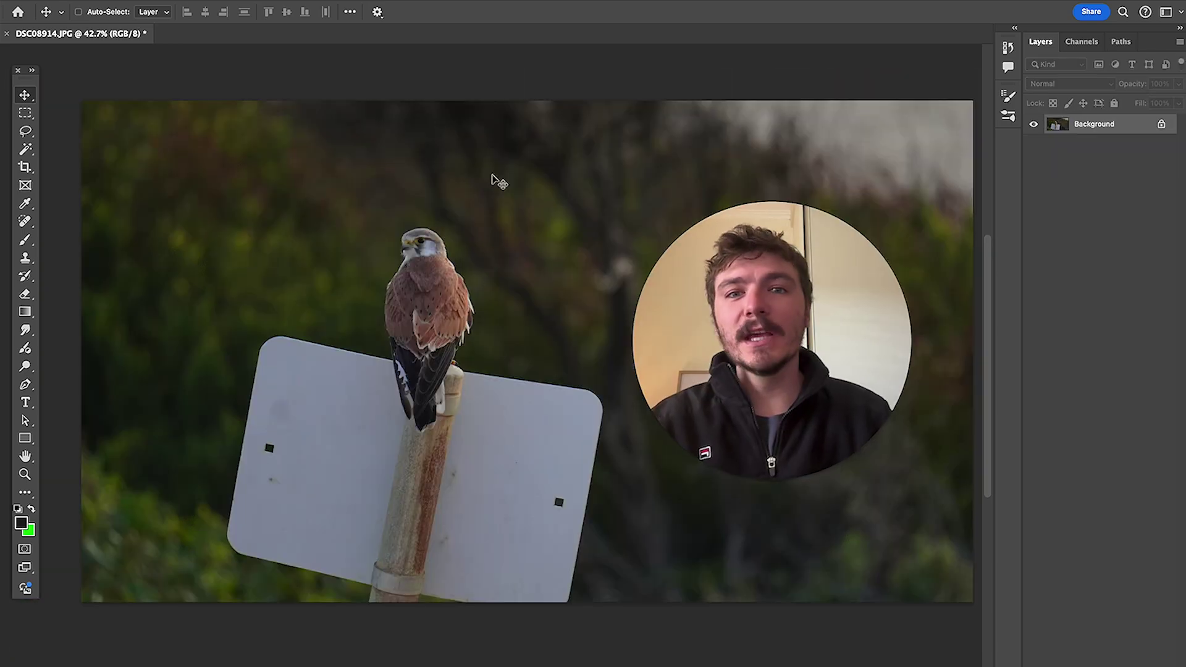
scroll(418, 249, up, 10)
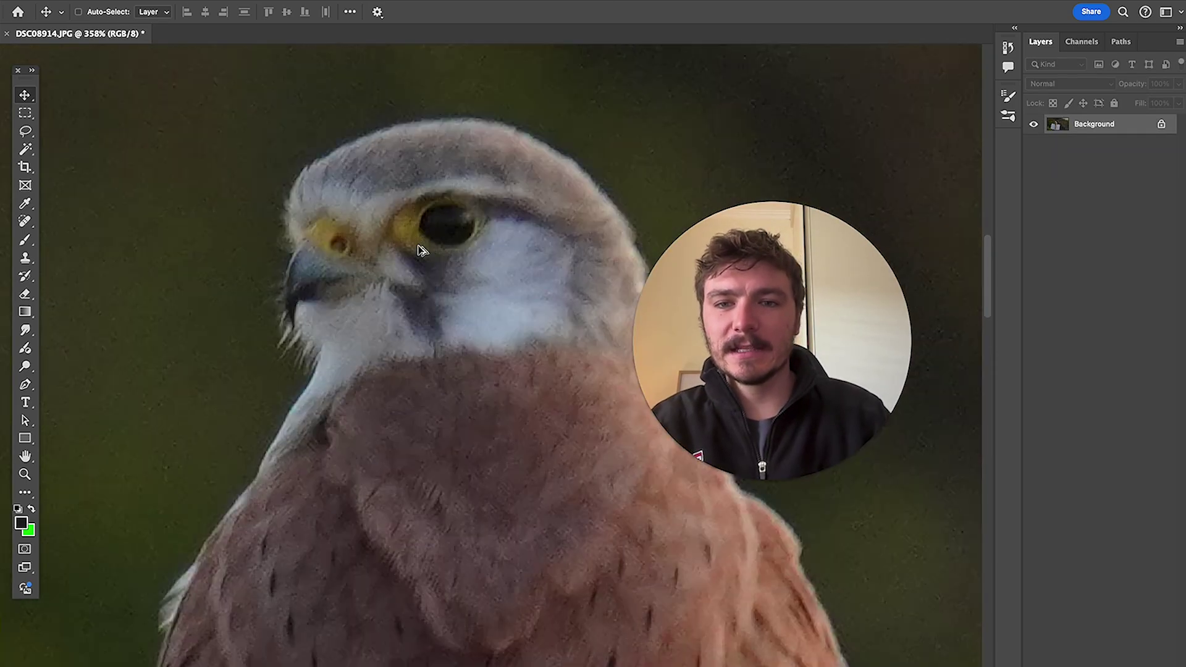
scroll(568, 172, up, 1)
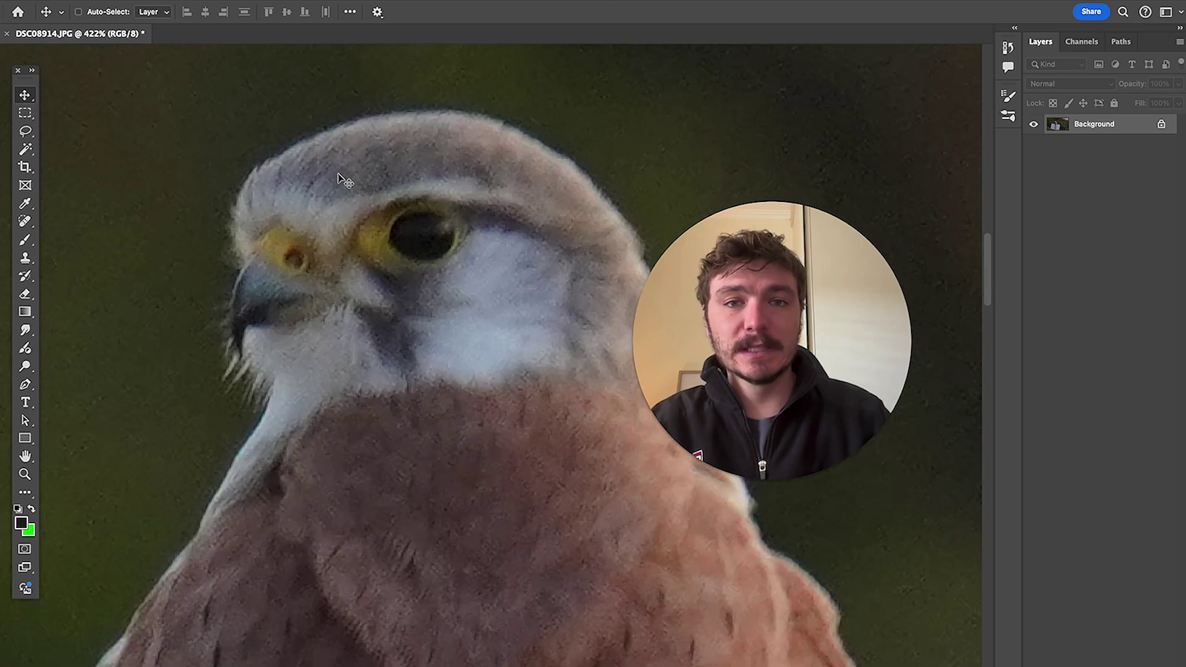
scroll(343, 179, down, 3)
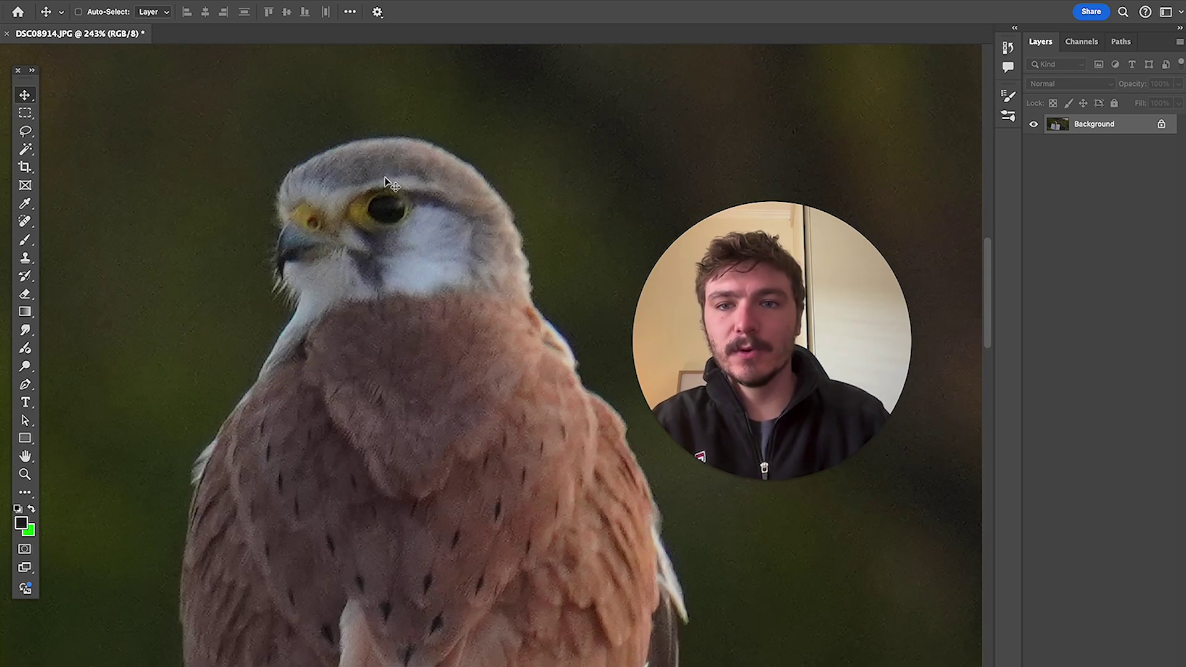
scroll(262, 213, up, 5)
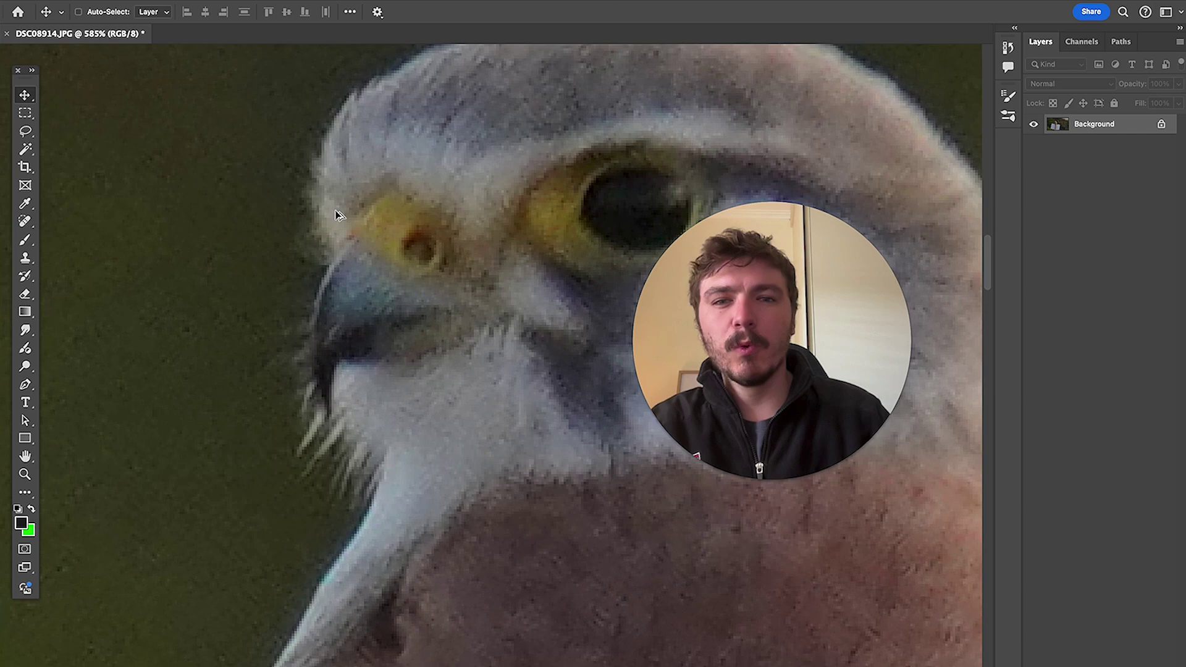
scroll(339, 215, down, 3)
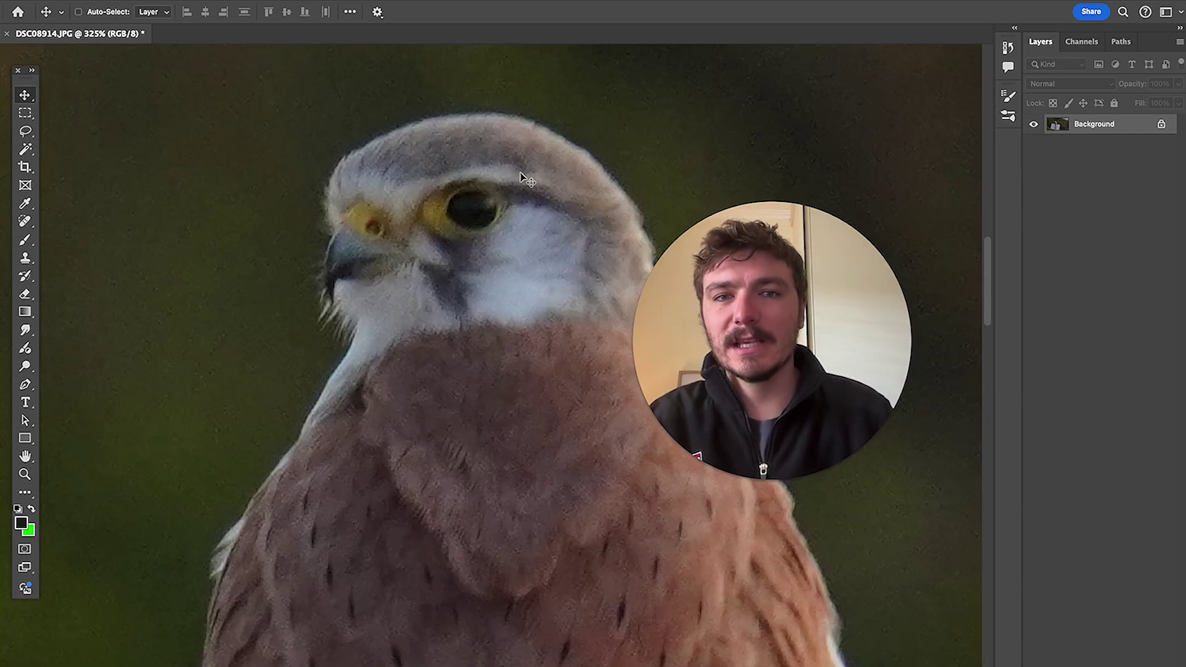
scroll(588, 180, down, 2)
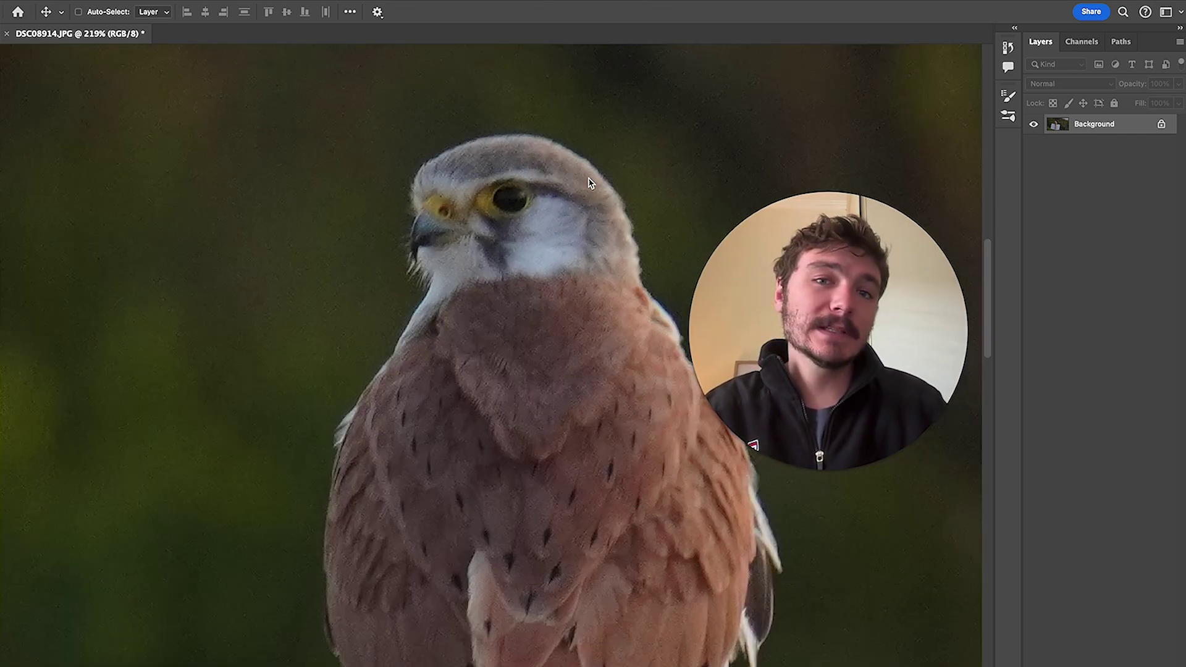
key(Tab)
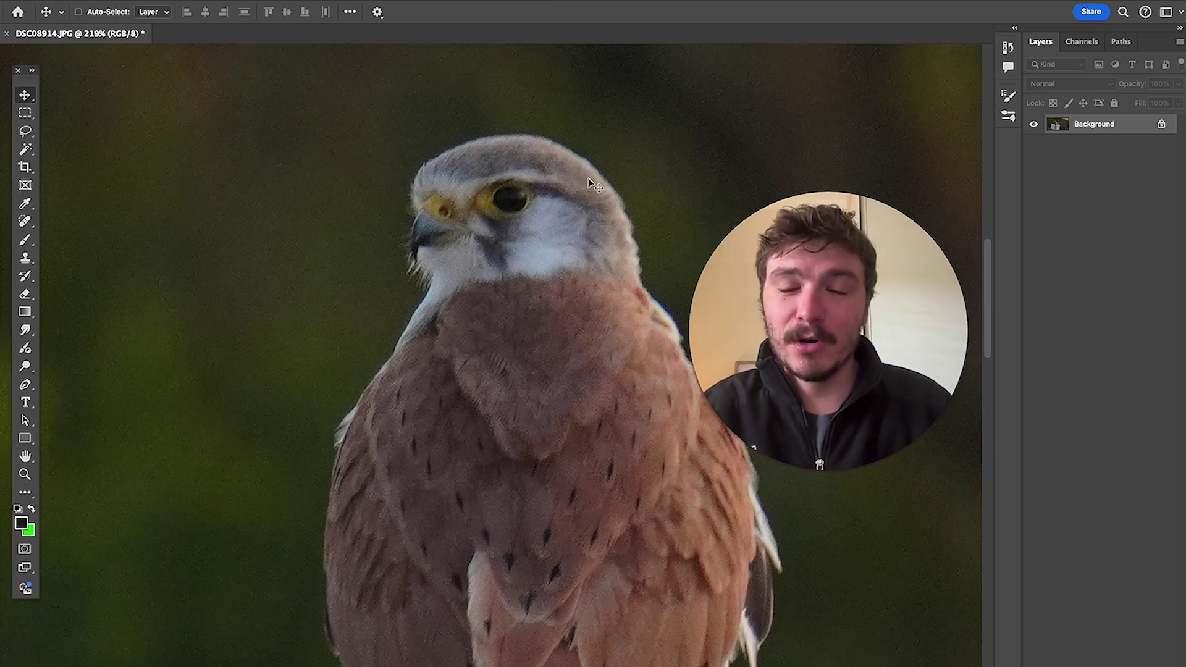
scroll(587, 178, up, 1)
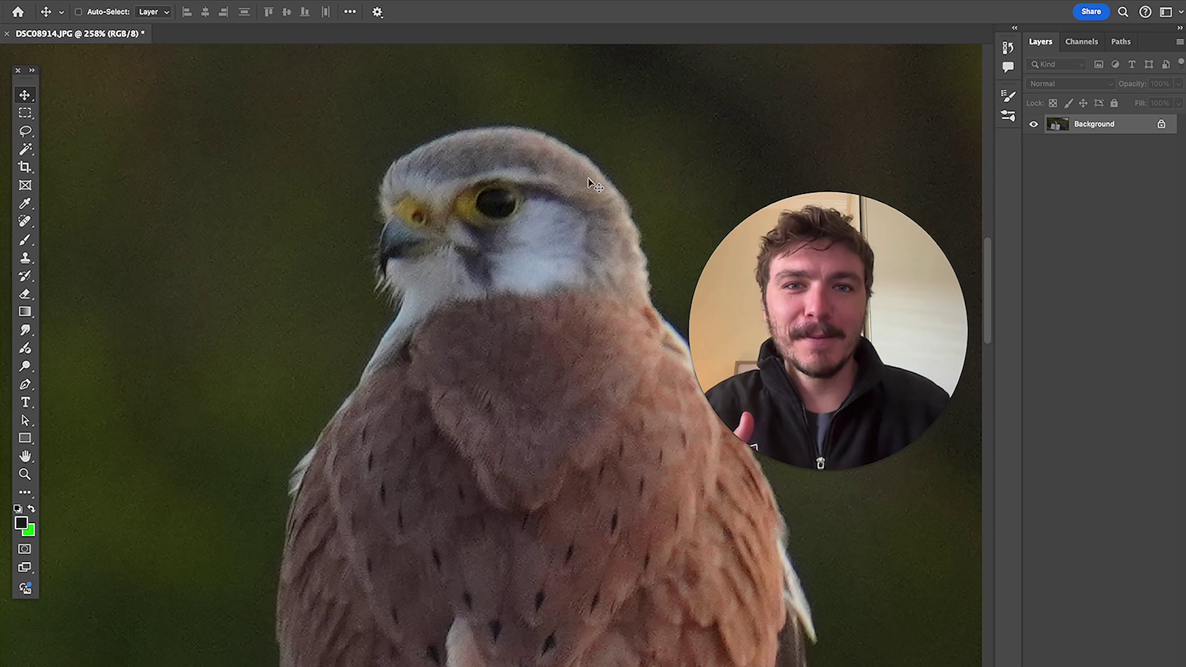
scroll(494, 212, up, 1)
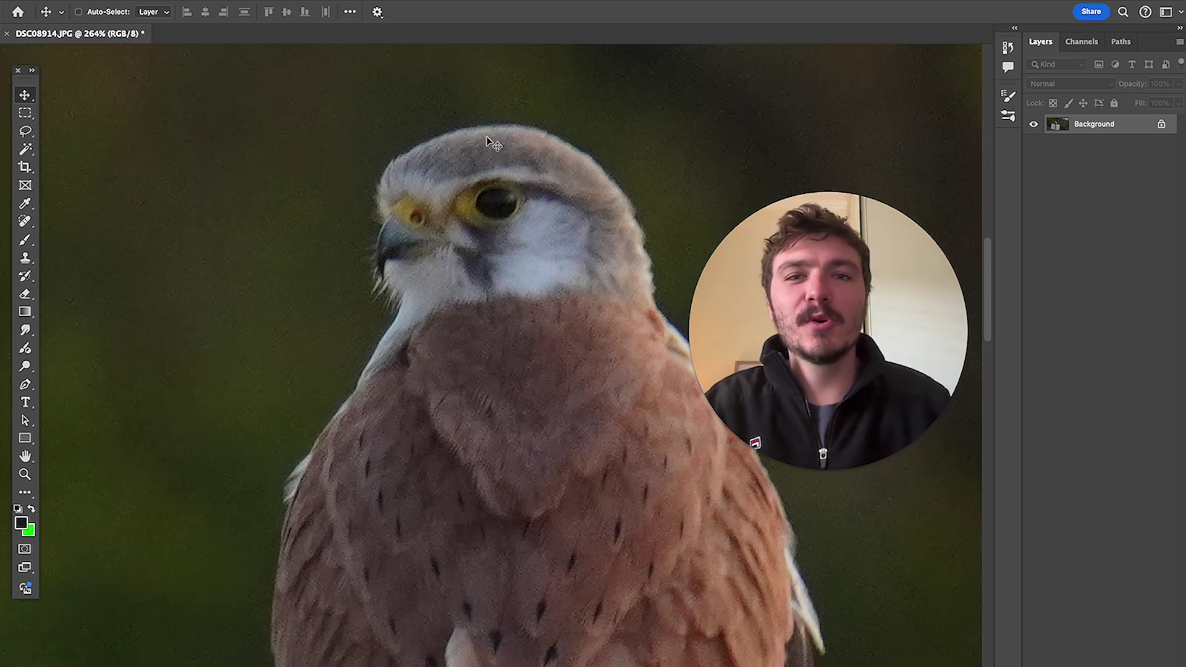
scroll(331, 146, down, 2)
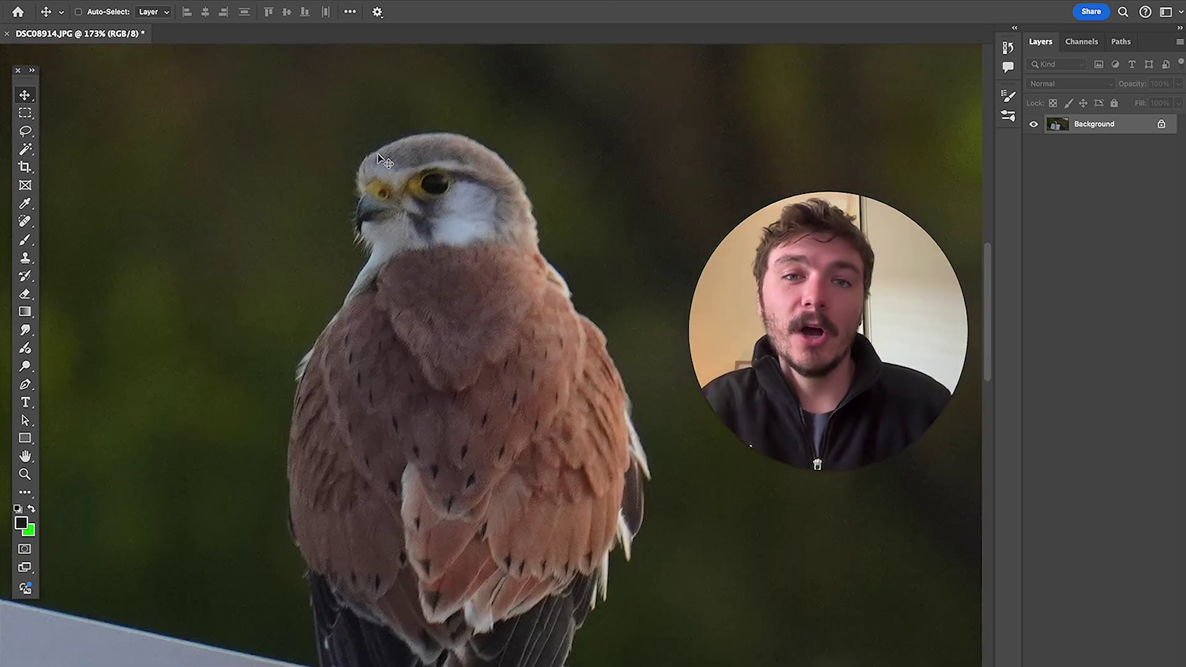
scroll(413, 154, down, 5)
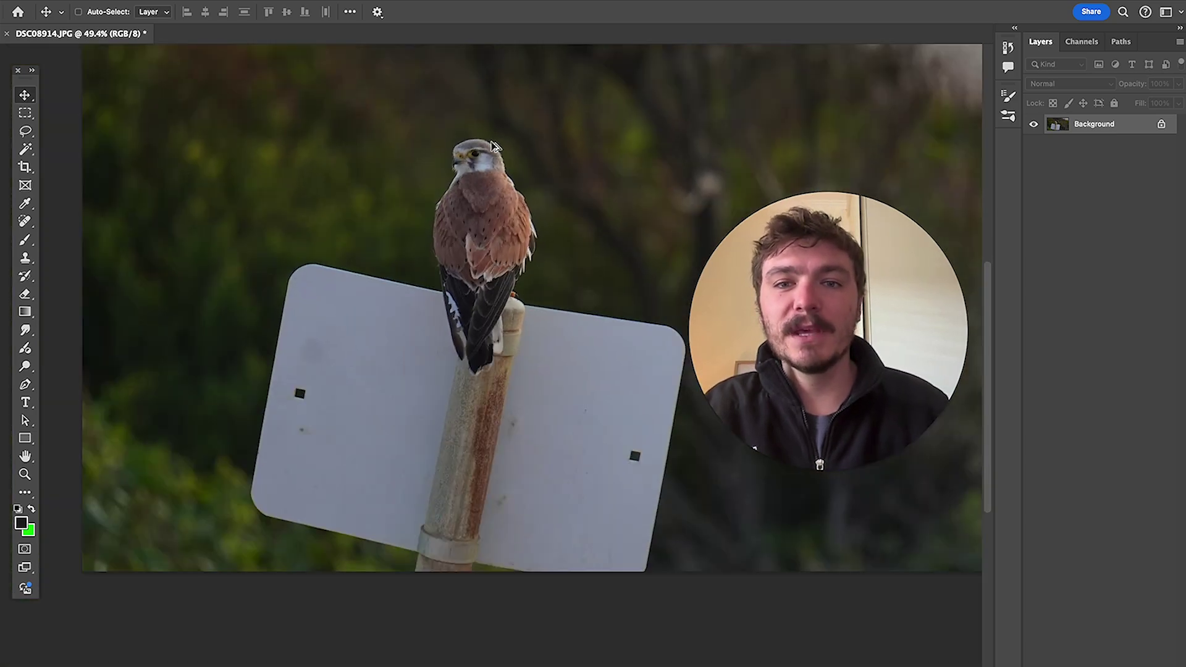
scroll(493, 147, up, 2)
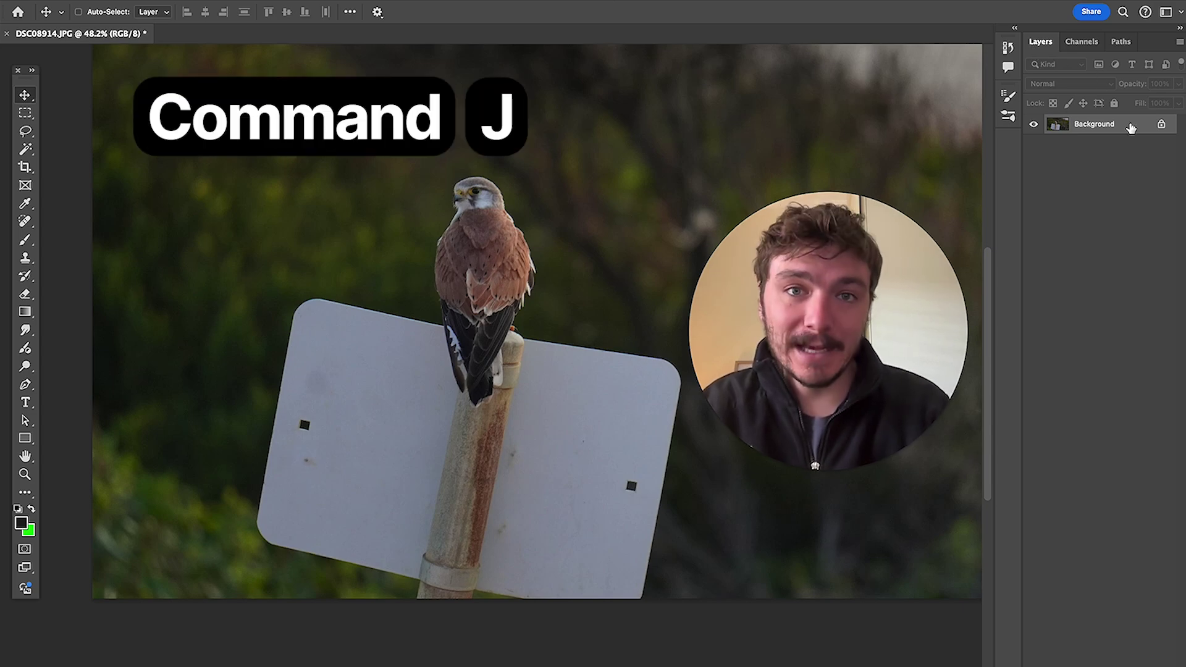
Step: Duplicate the Background layer into Layer 1 and remove the extra Background copy
key(super+j)
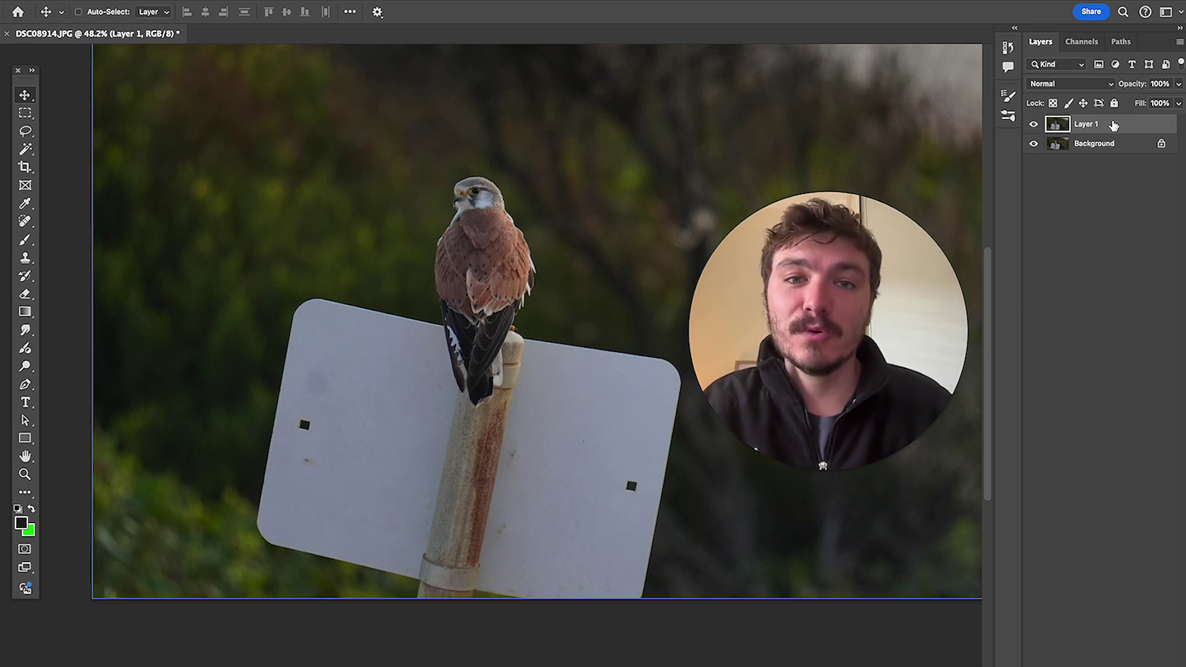
right_click(1125, 144)
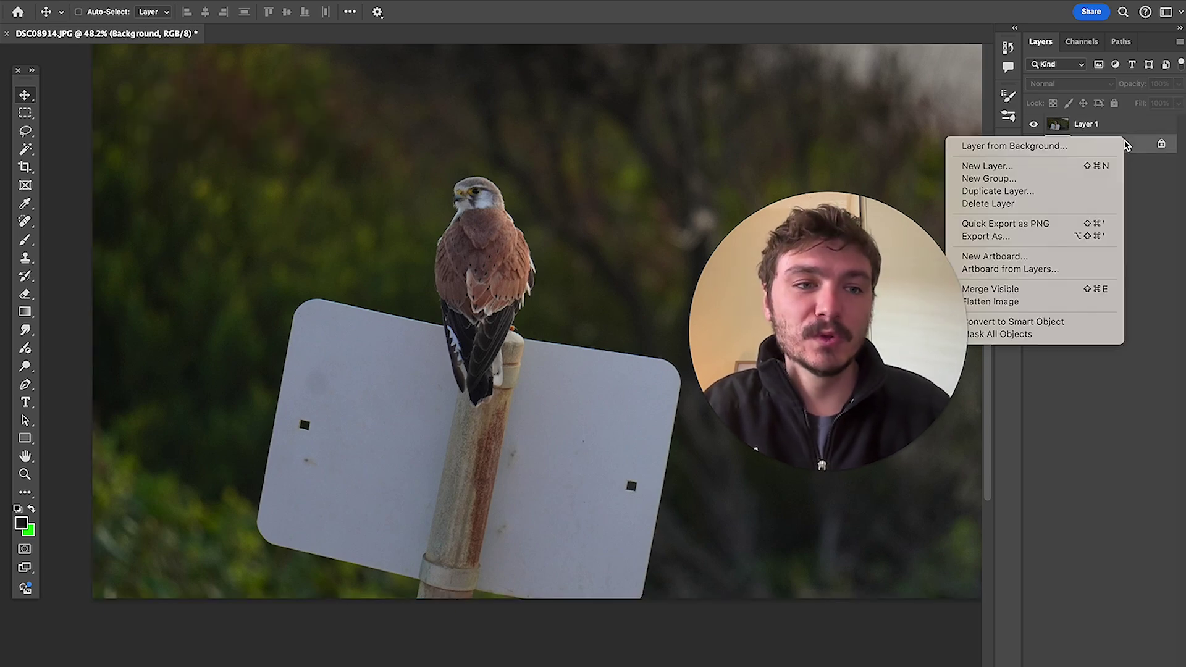
click(1060, 192)
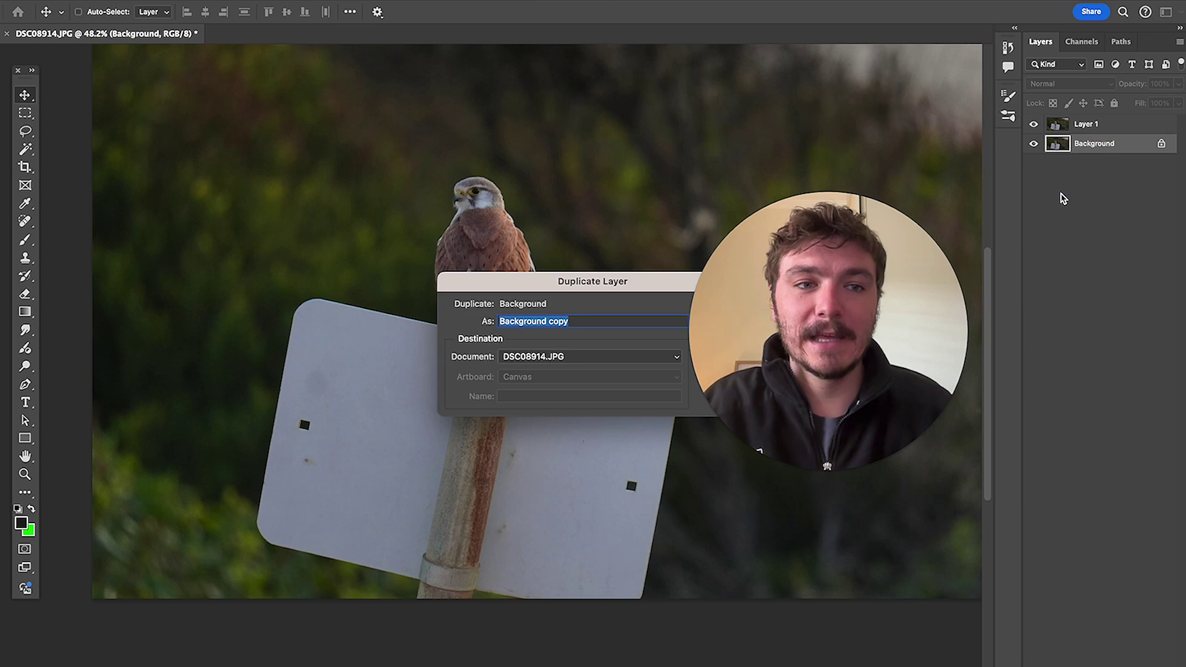
click(602, 174)
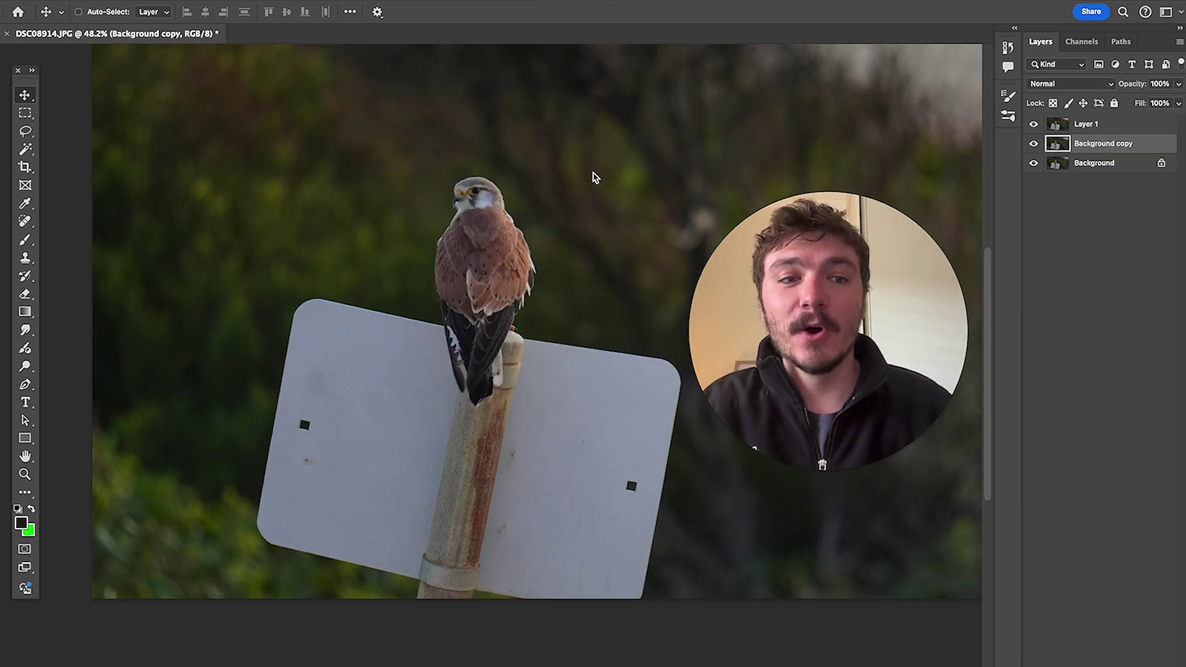
scroll(944, 176, up, 1)
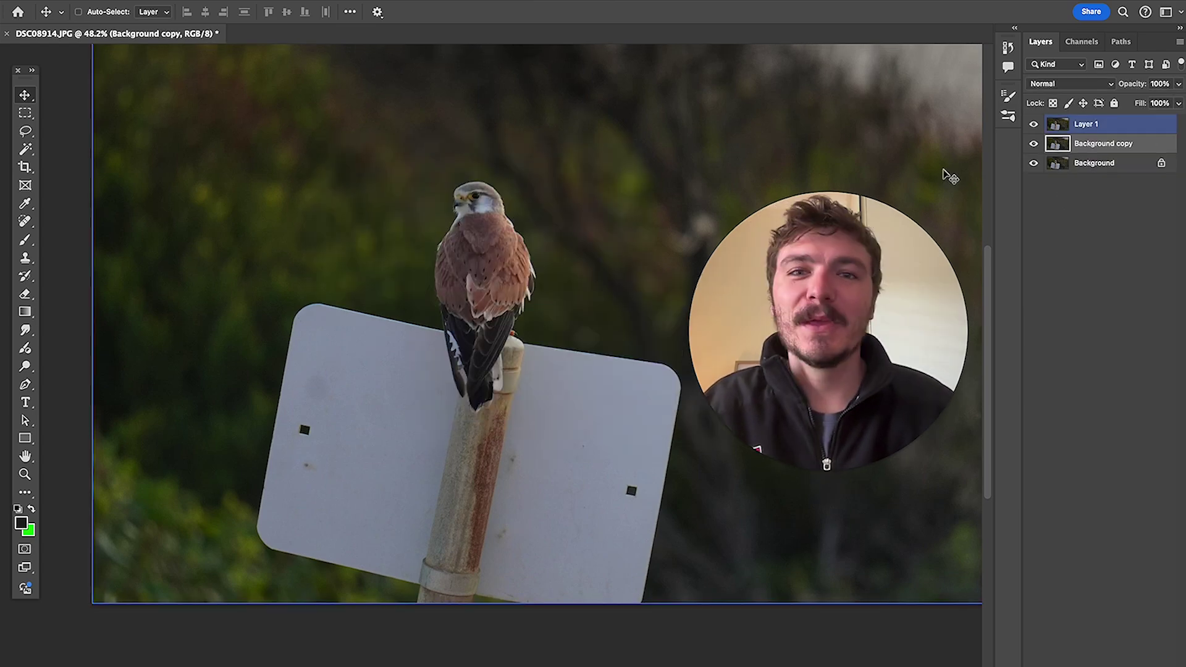
key(ctrl+e)
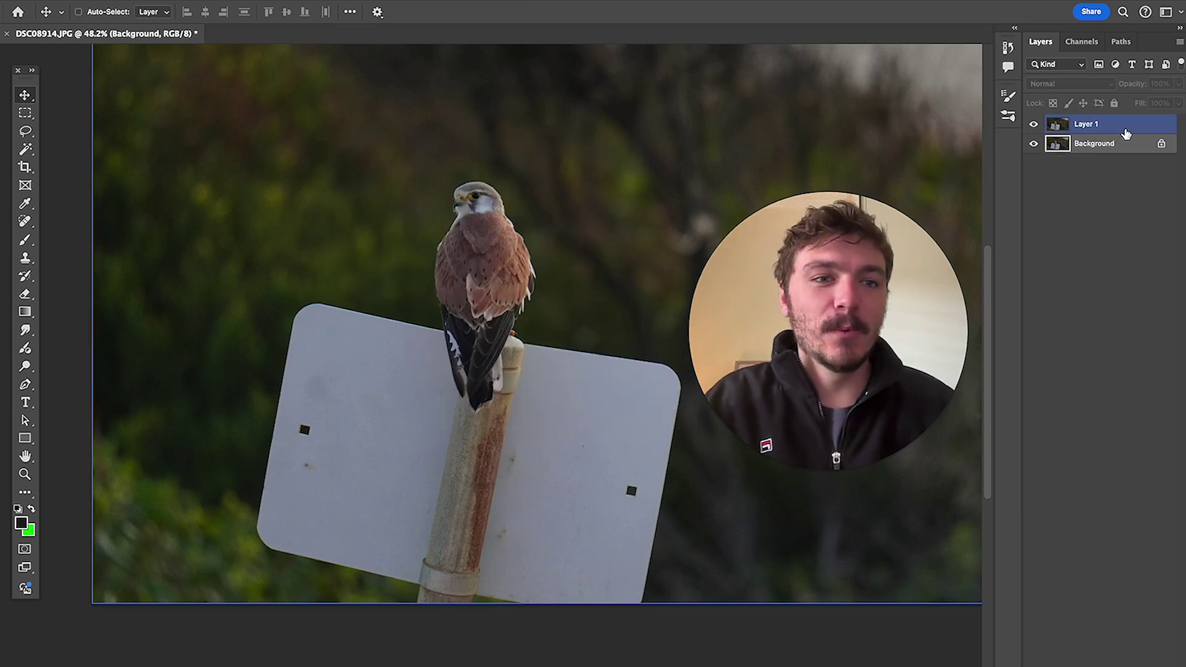
Step: Rename Layer 1 to 'sharpened'
click(1106, 131)
double_click(1085, 124)
text(sharpene)
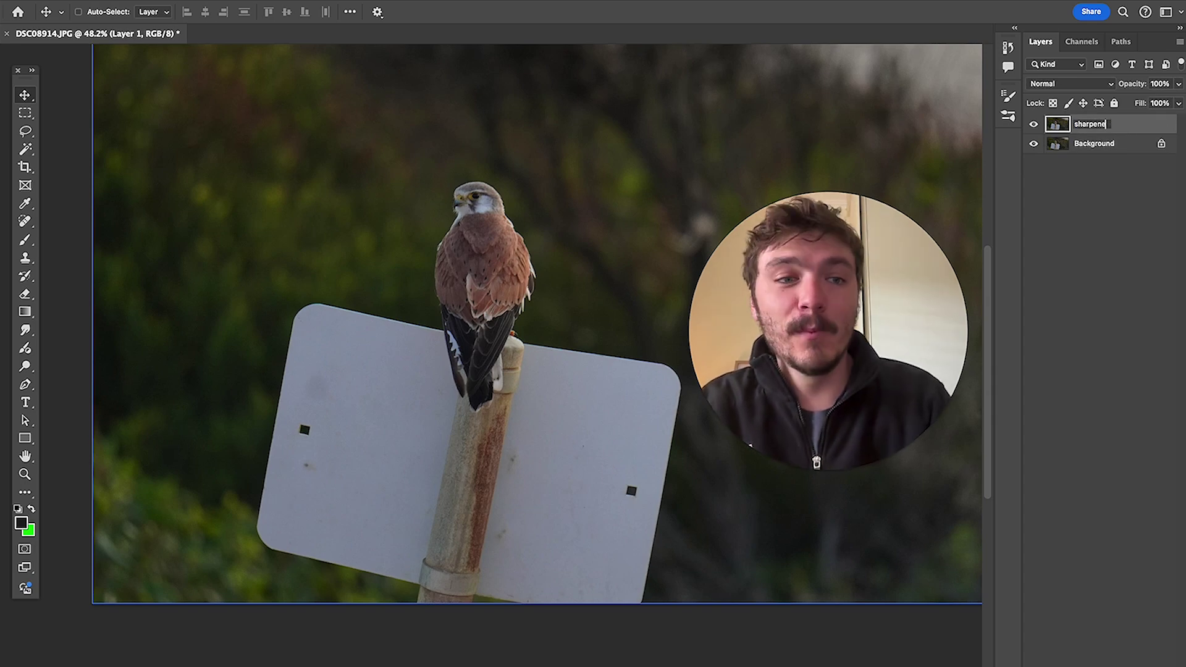
text(d)
key(Return)
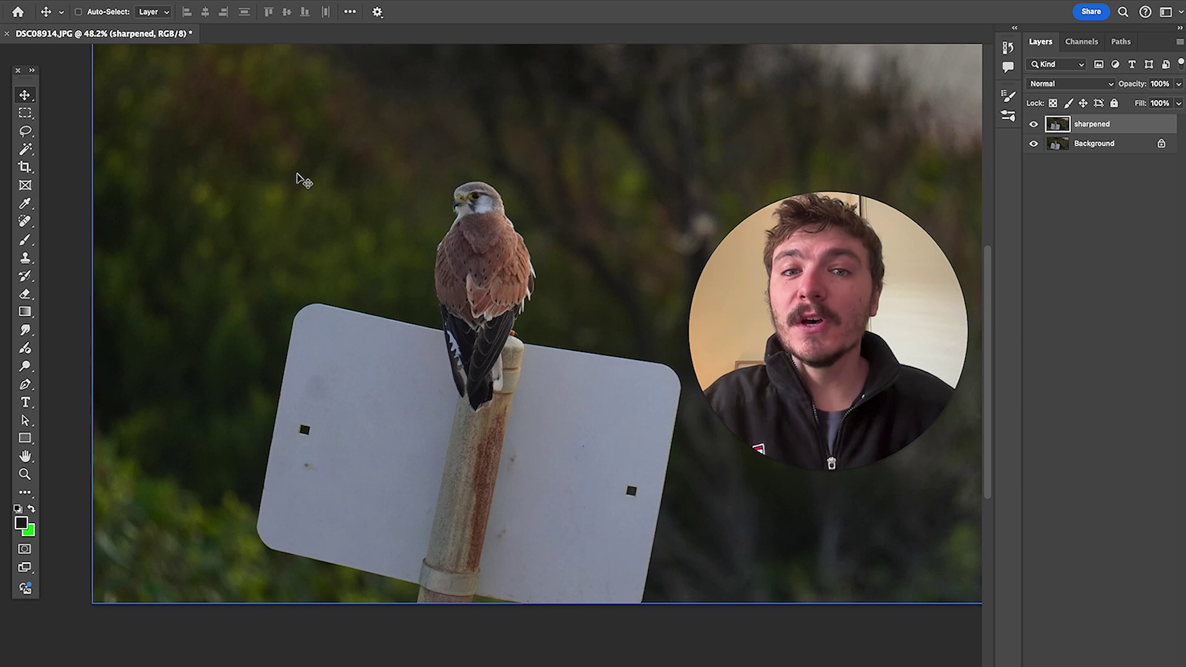
Step: Select the Ruler Tool from the Eyedropper group and zoom into the kestrel's head
click(29, 204)
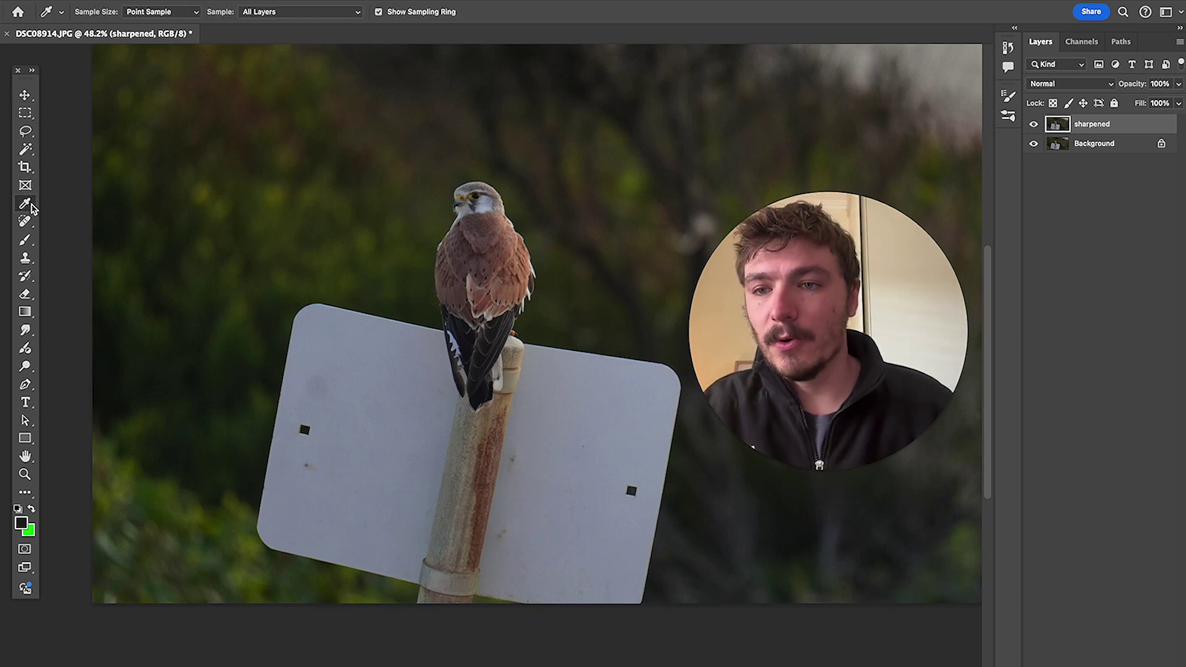
right_click(32, 207)
click(33, 210)
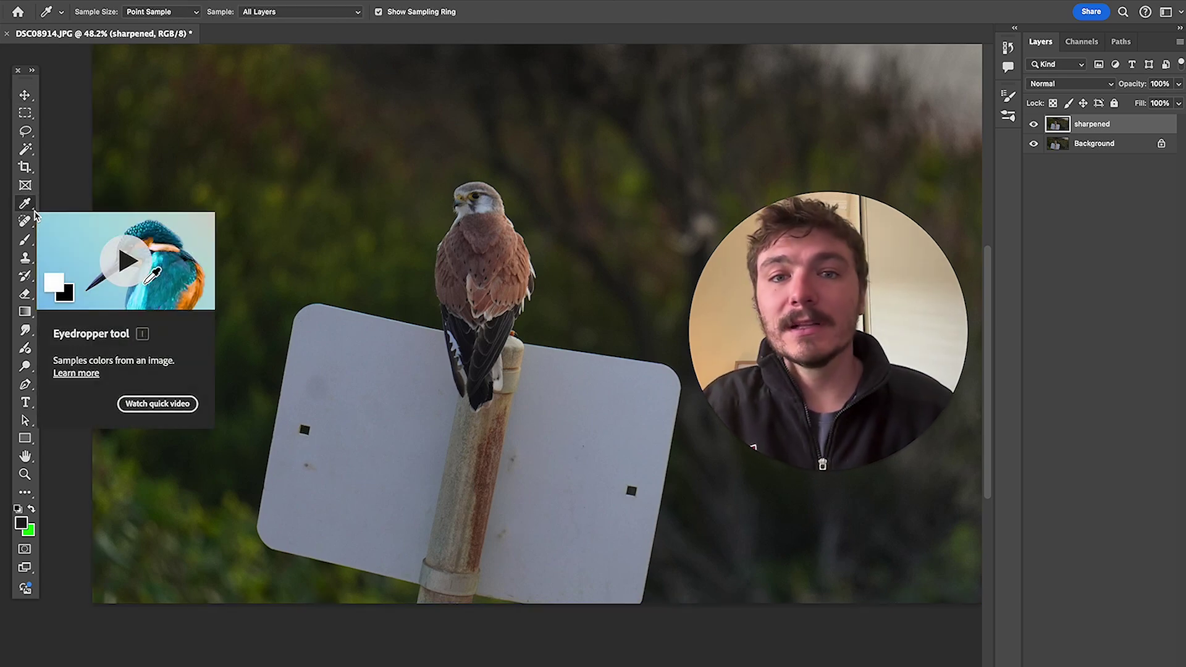
right_click(34, 214)
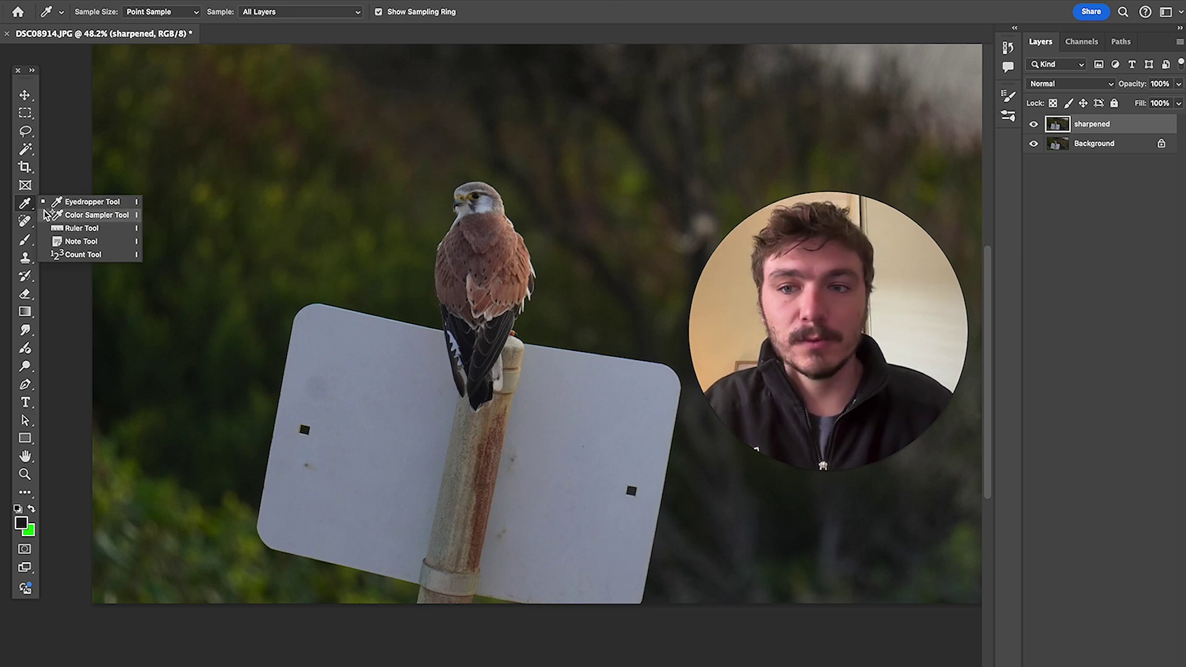
click(50, 228)
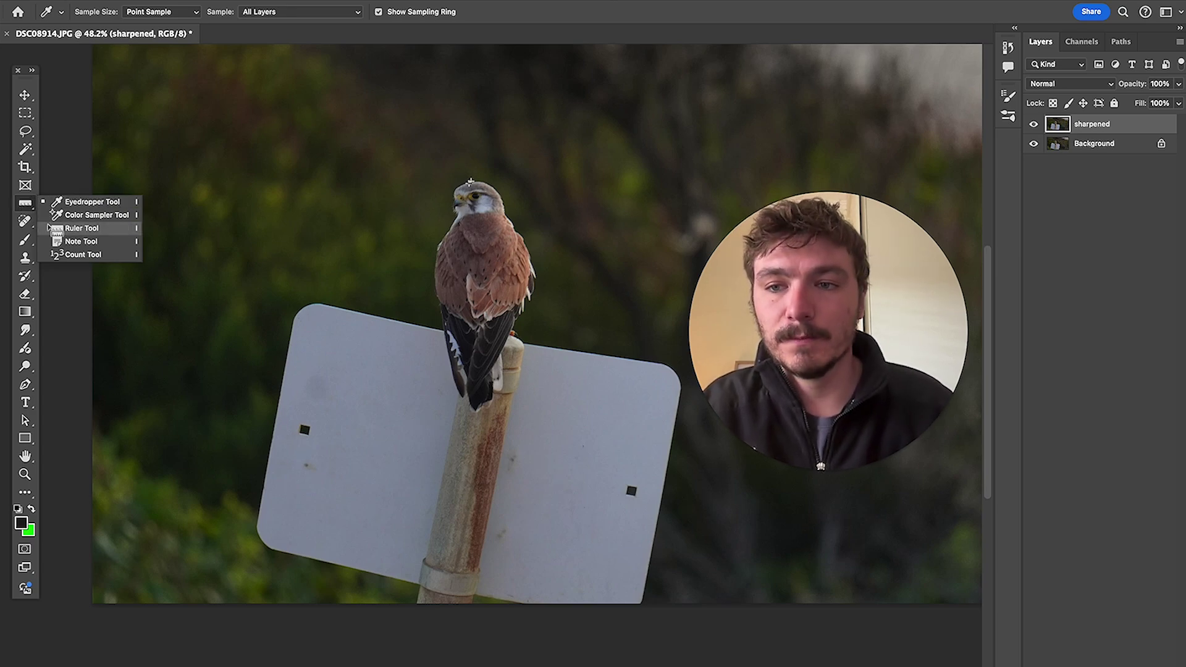
scroll(471, 184, up, 10)
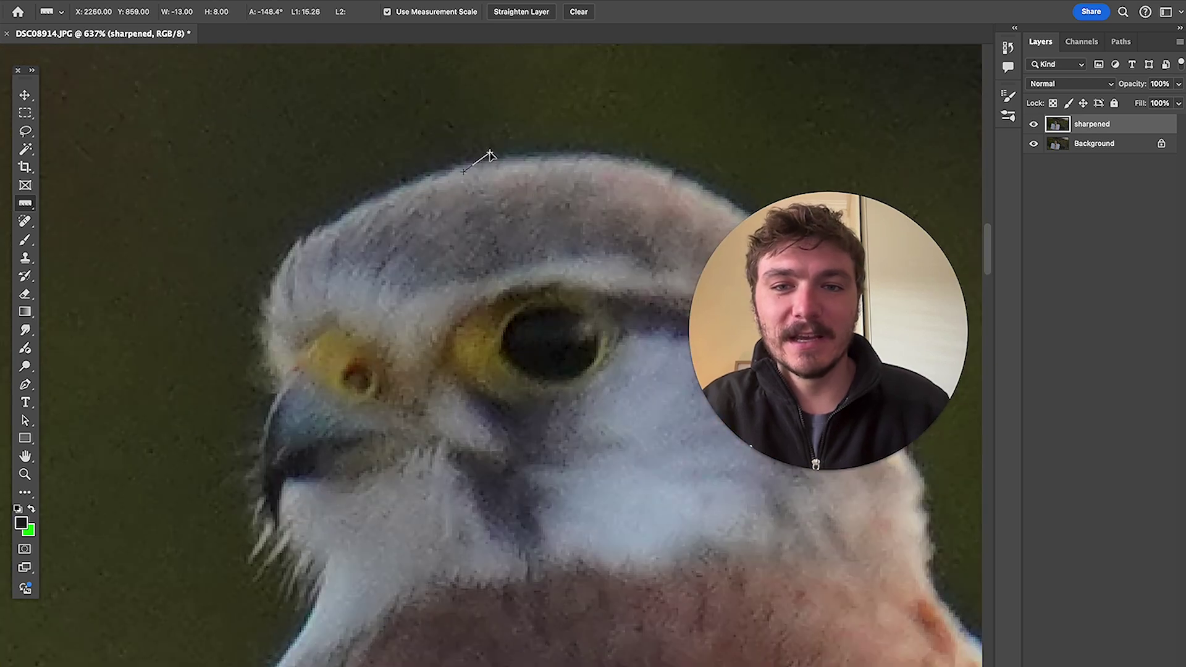
Step: Drag several short ruler measurements across the top and left side of the crown
mouse_move(590, 142)
mouse_down()
mouse_move(488, 163)
mouse_move(512, 151)
mouse_up()
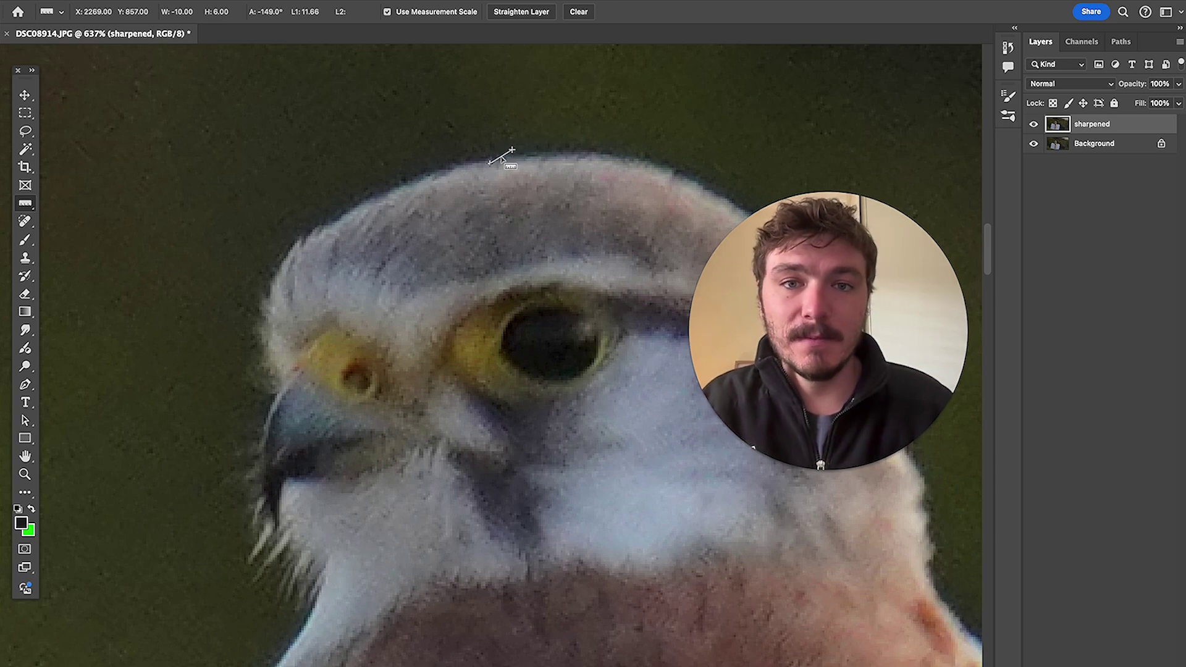
drag(488, 163, 492, 163)
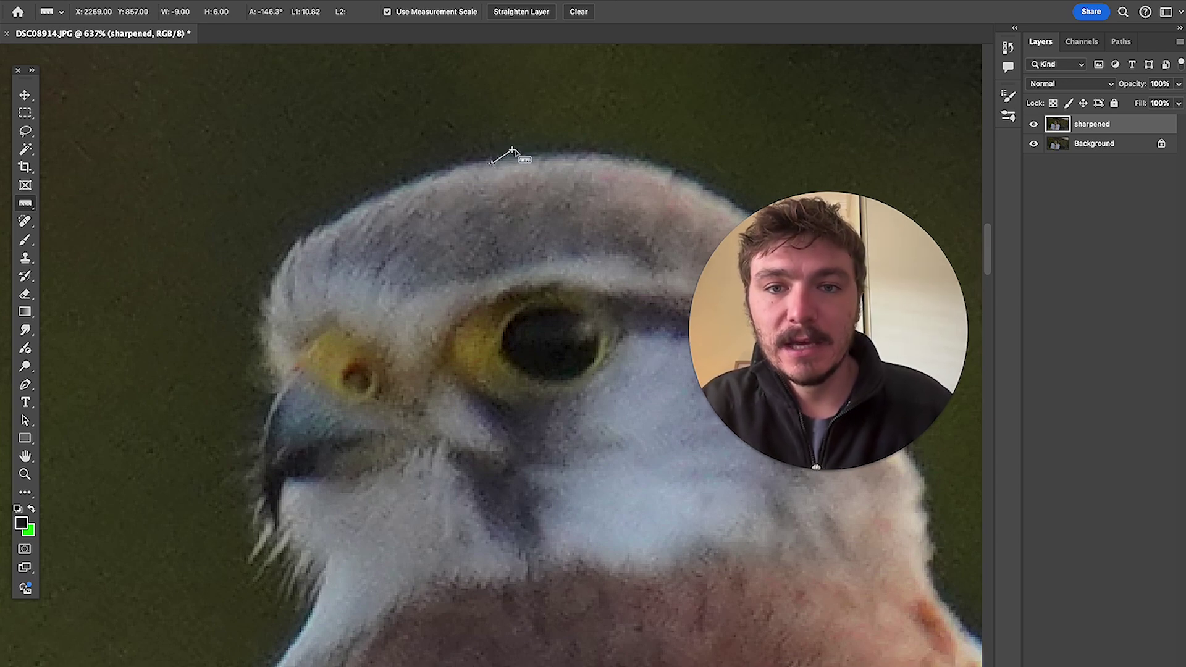
click(513, 150)
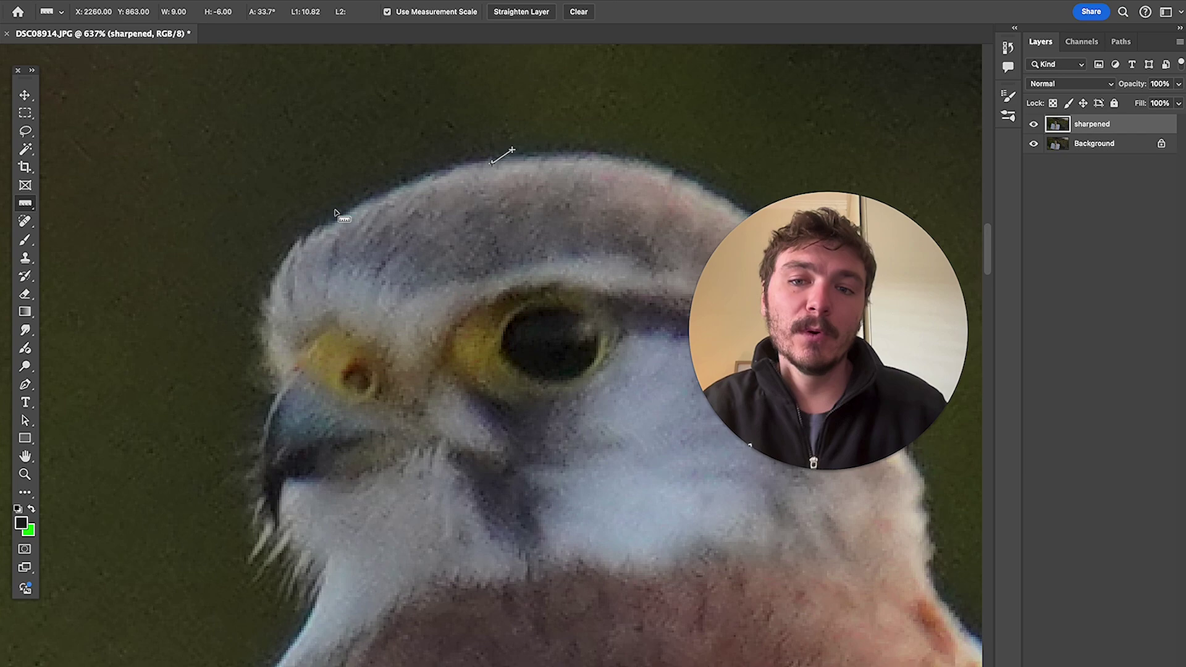
drag(364, 201, 391, 208)
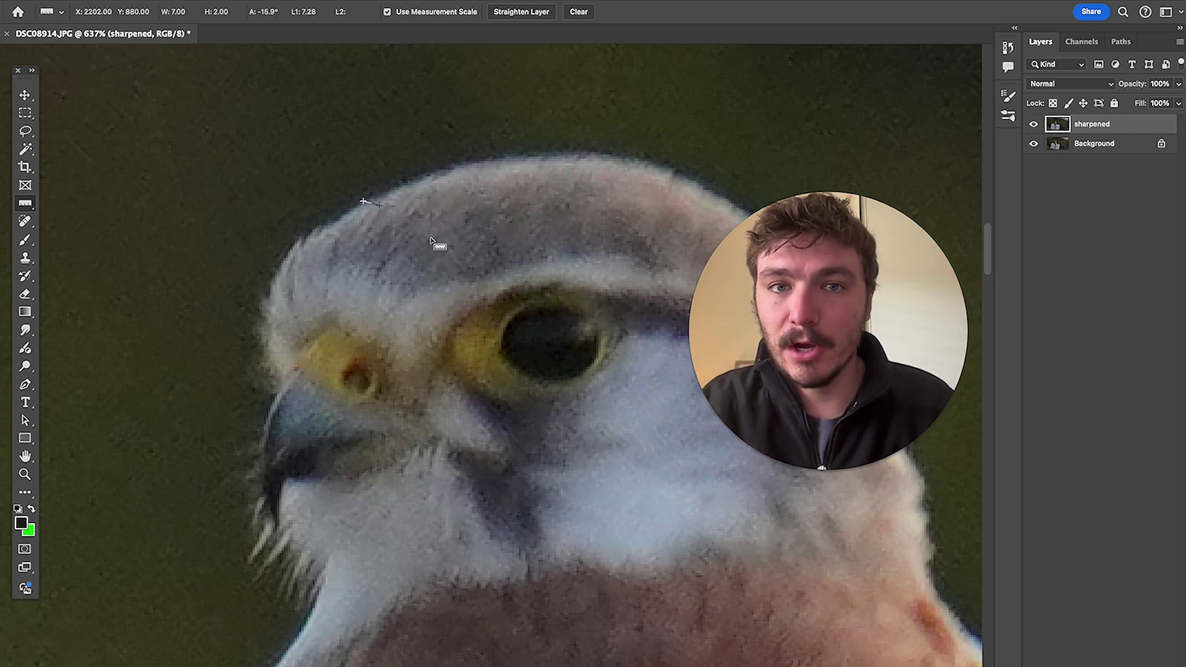
mouse_move(578, 146)
mouse_down()
mouse_move(563, 161)
mouse_move(585, 150)
mouse_up()
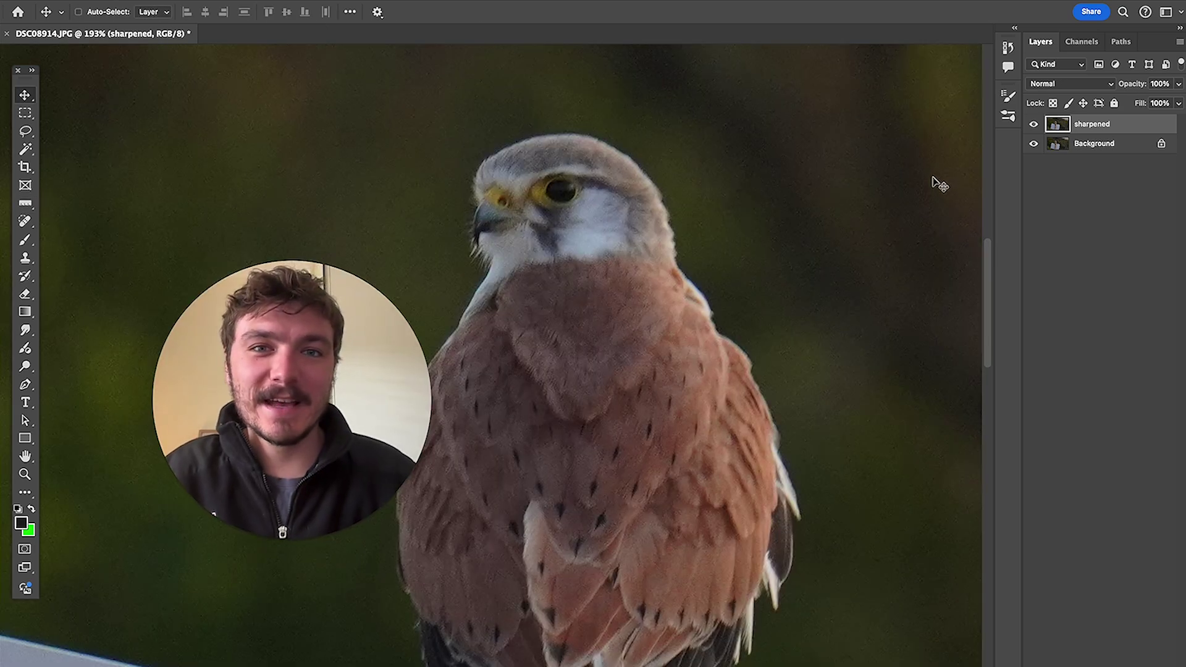
Step: Convert the sharpened layer to a smart object and open Filter > Sharpen > Smart Sharpen
right_click(1136, 129)
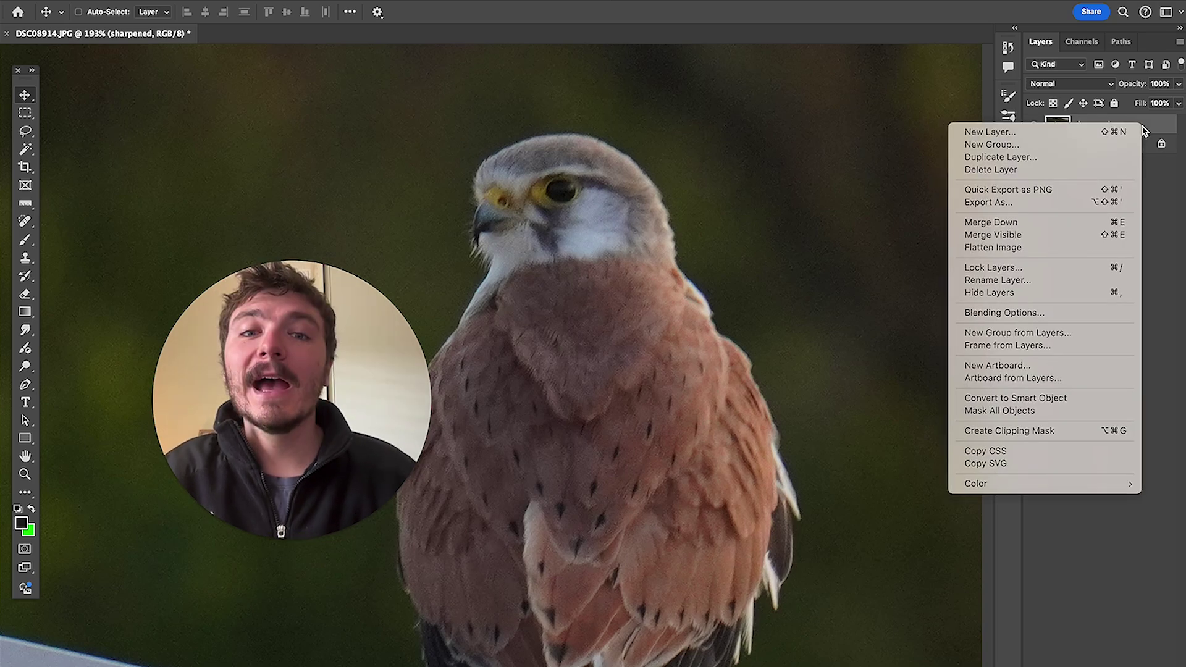
click(1096, 401)
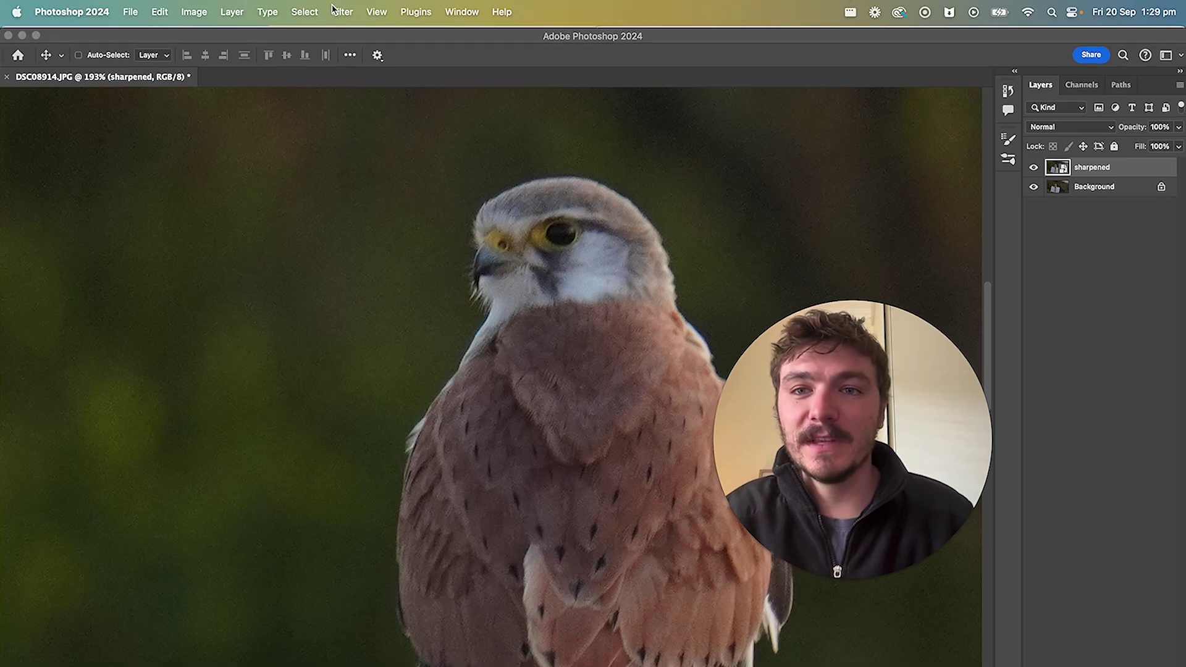
click(341, 12)
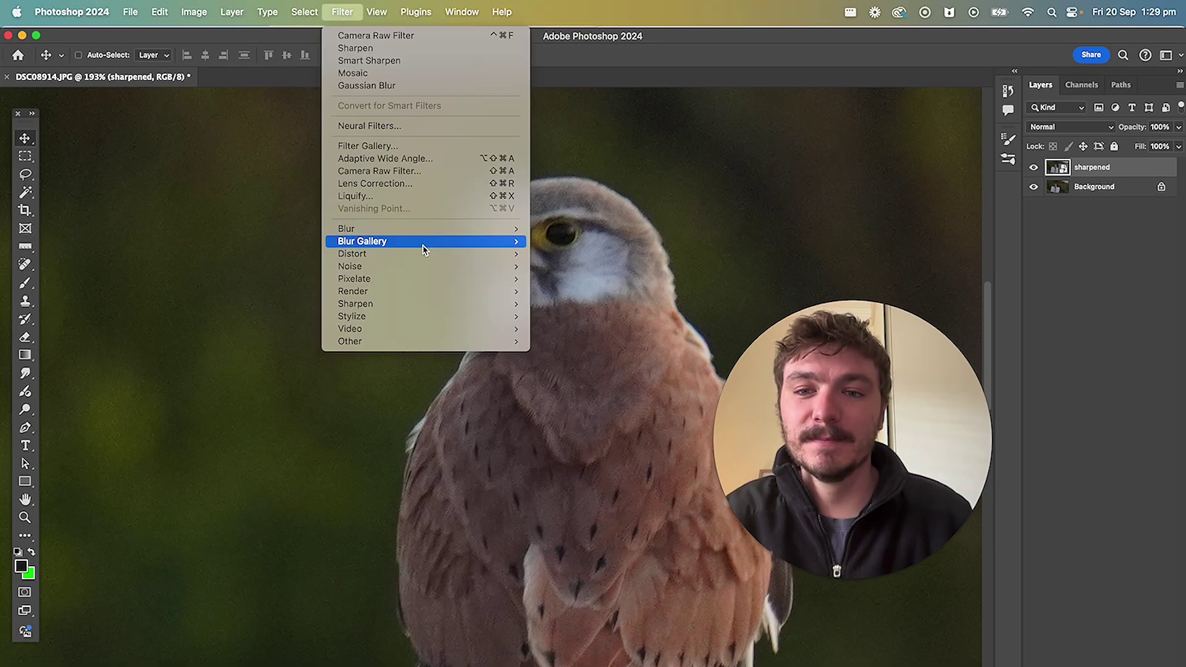
mouse_move(462, 303)
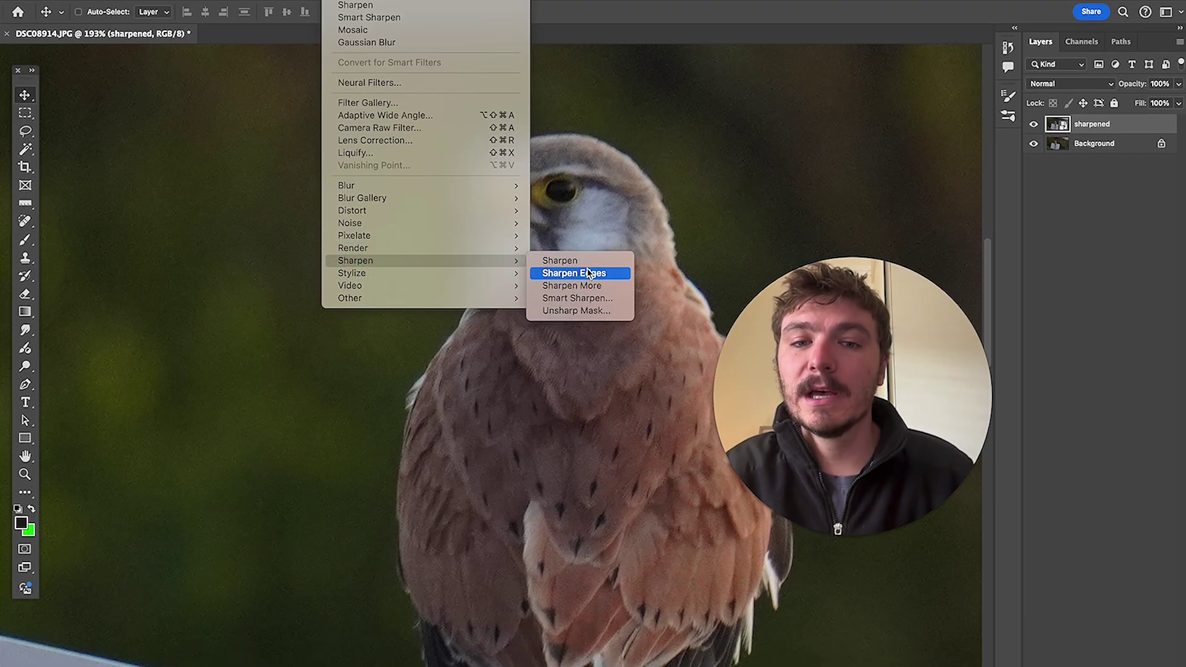
click(577, 298)
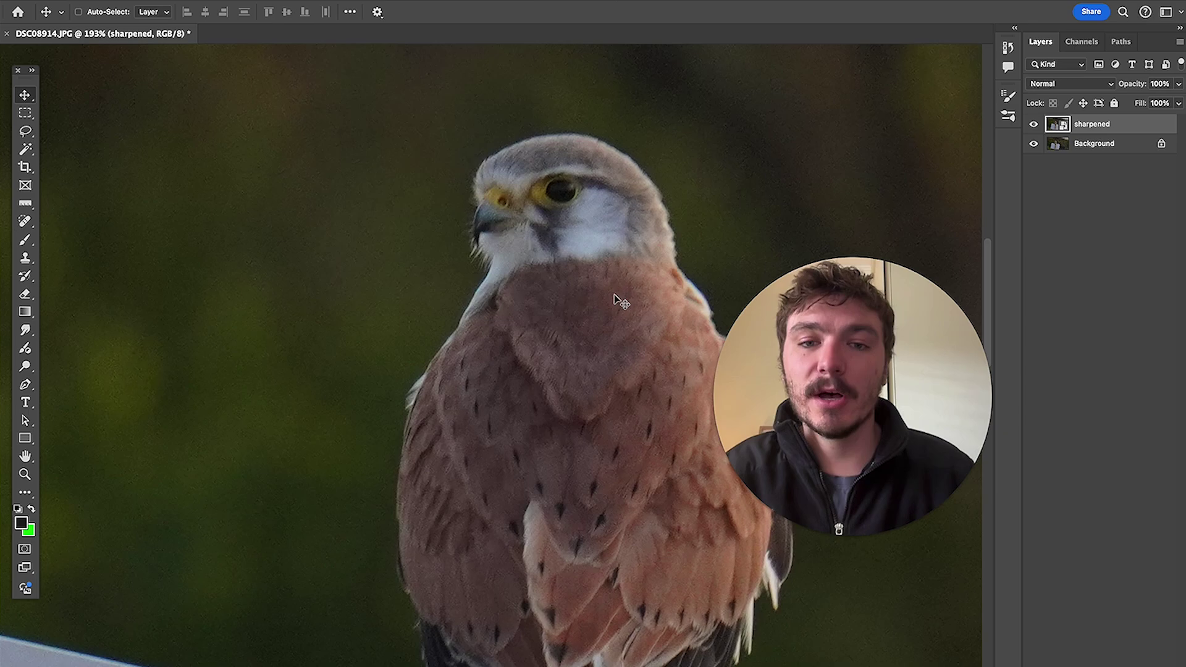
Step: Zero the Amount, Radius, Reduce Noise, Fade Amount and Tonal Width sliders
drag(373, 163, 267, 180)
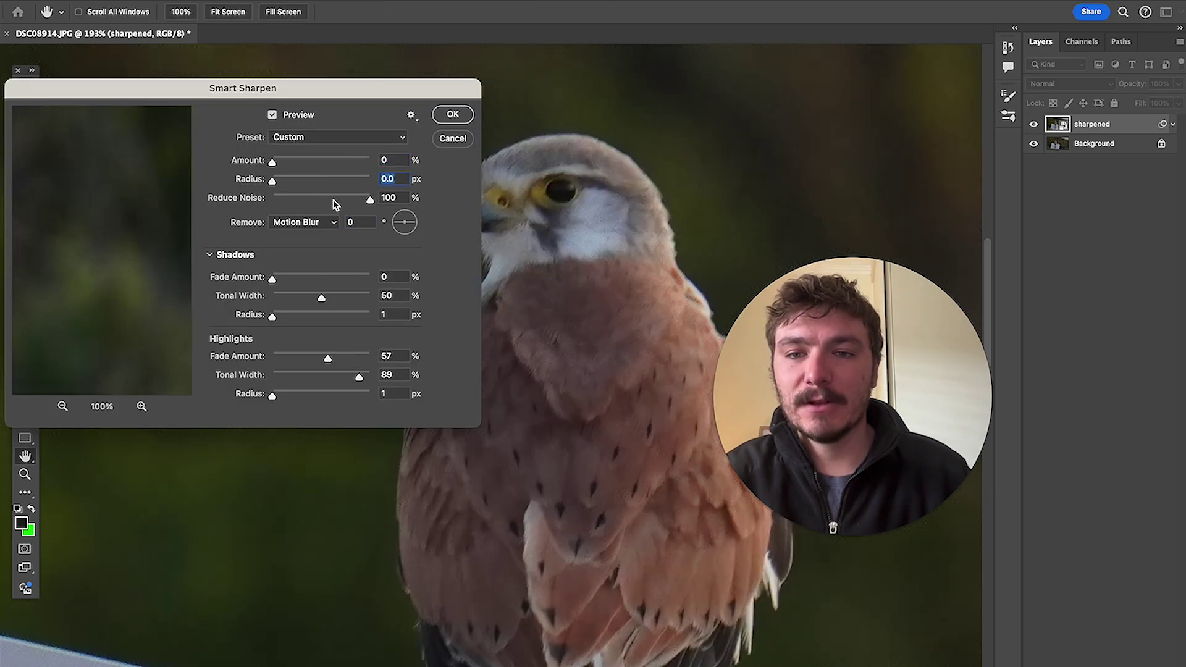
drag(370, 200, 272, 200)
drag(321, 298, 245, 304)
drag(328, 358, 272, 358)
drag(359, 377, 272, 376)
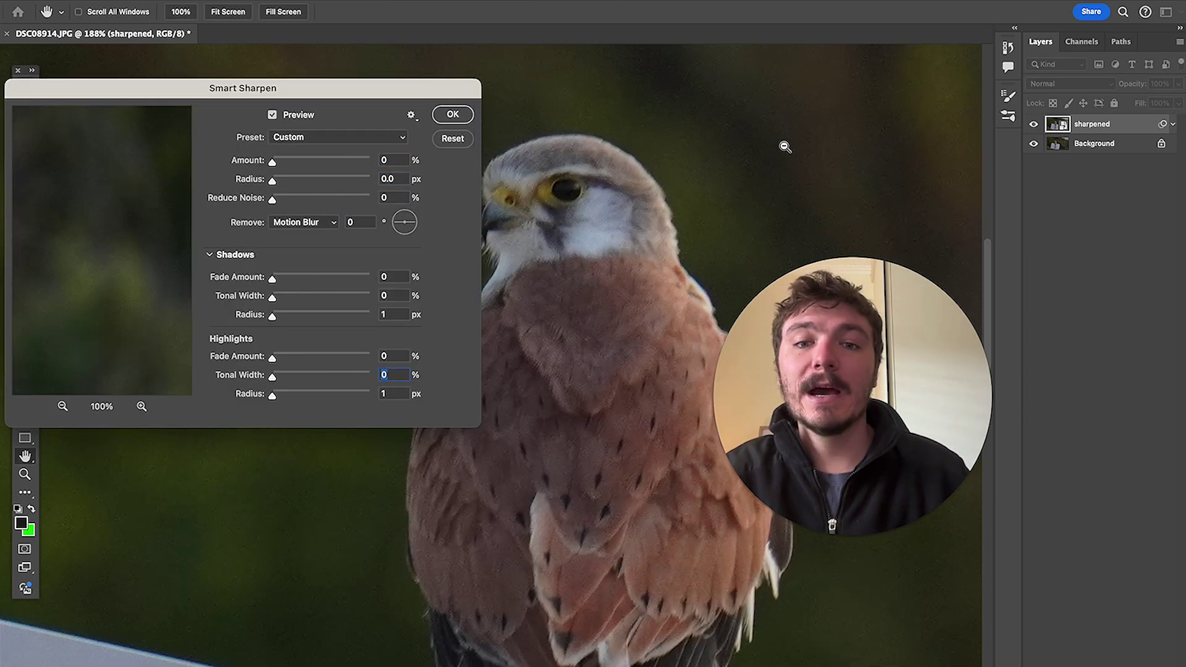
scroll(543, 146, down, 3)
scroll(543, 119, up, 5)
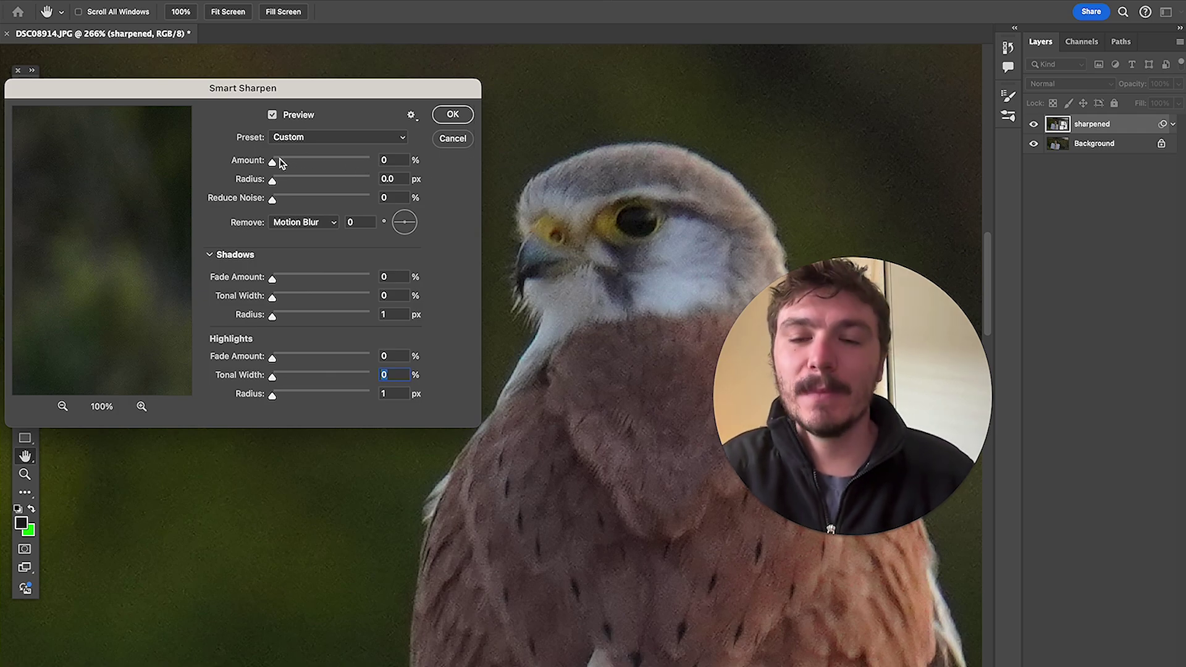
Step: Briefly try light sharpening at 156% and 0.7 px, then return both to 0
drag(272, 181, 304, 163)
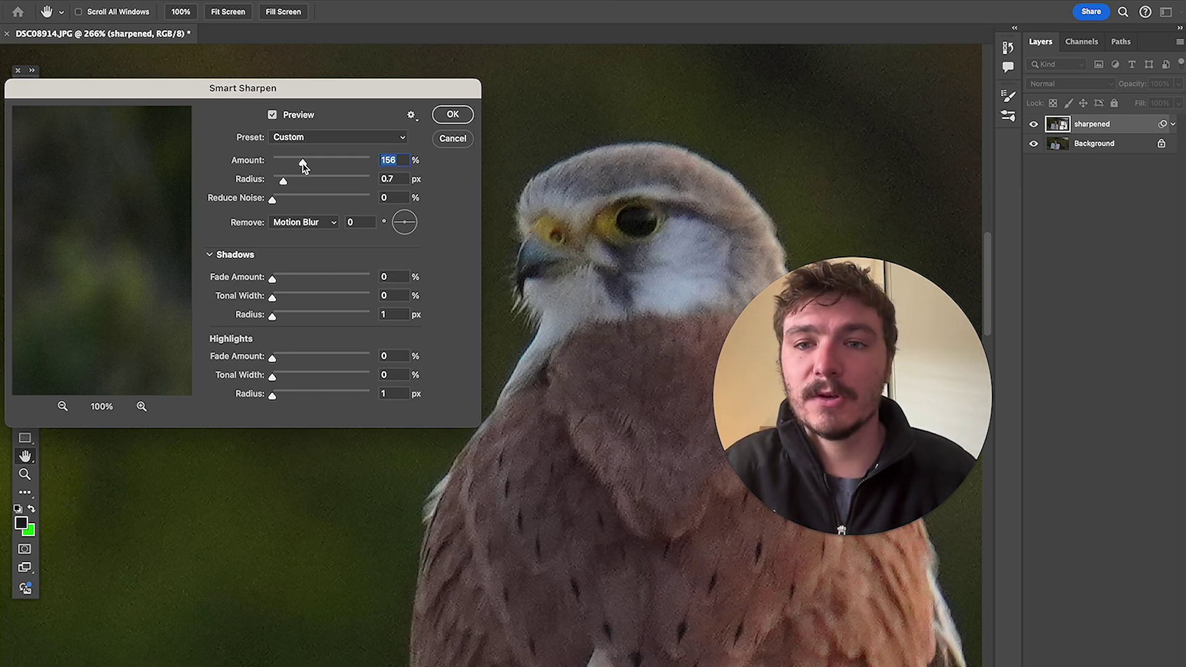
drag(303, 163, 272, 181)
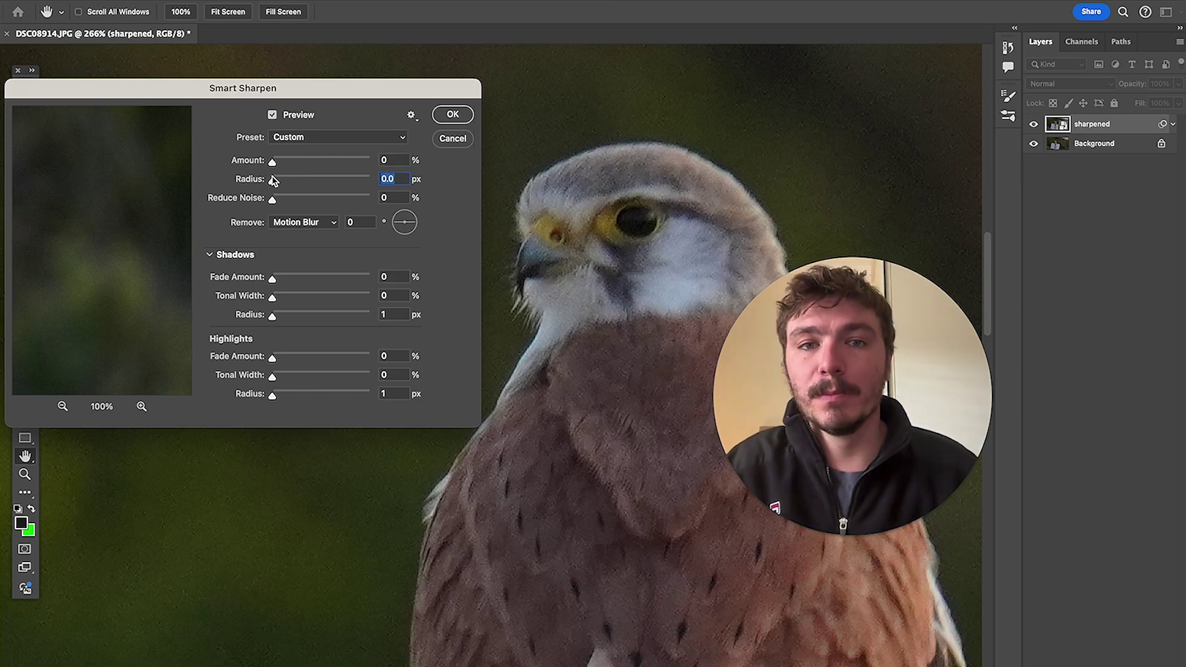
scroll(515, 179, up, 2)
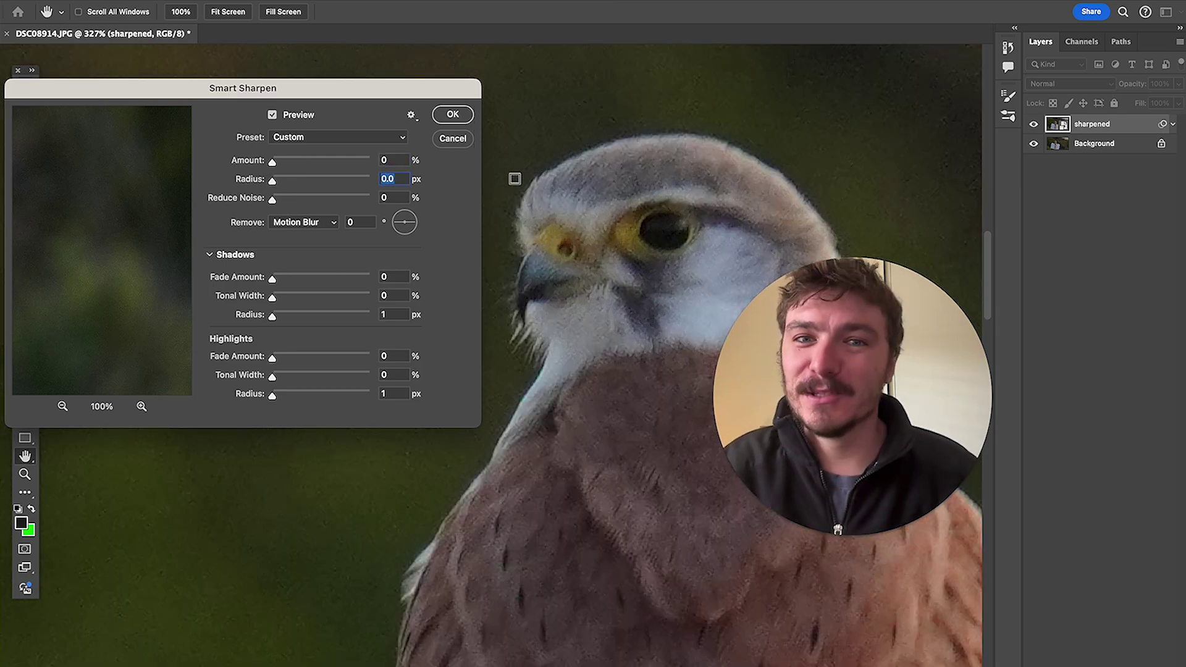
scroll(717, 147, down, 1)
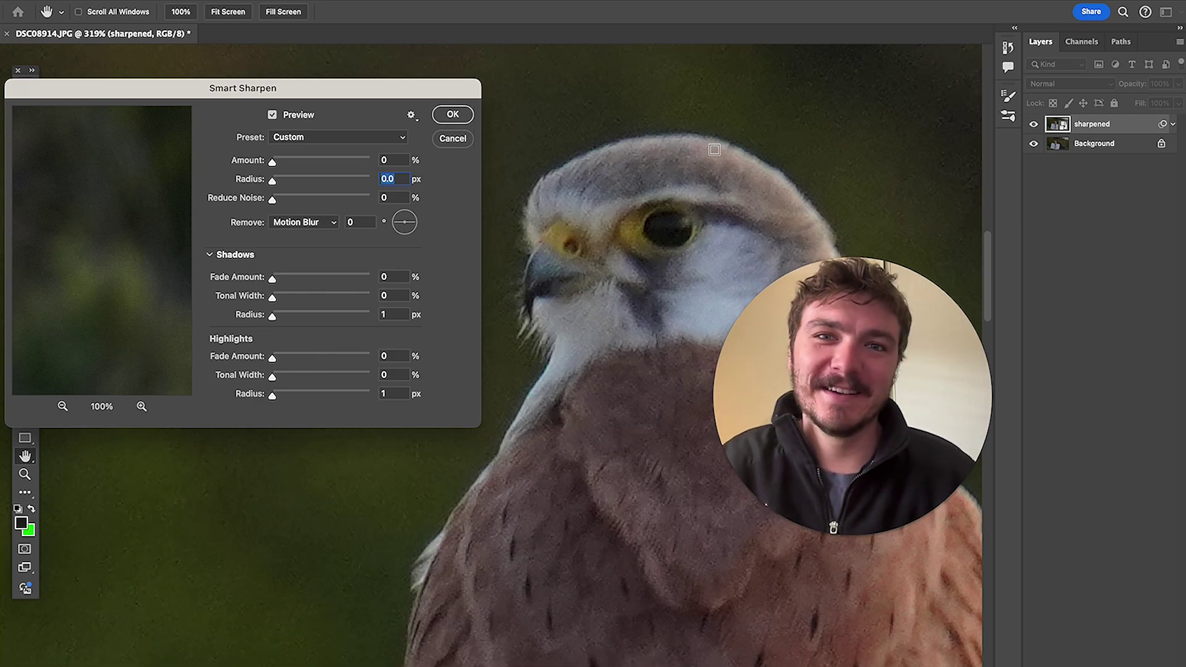
Step: Push Smart Sharpen to 500% Amount and 64 px Radius, then test lower values near 12 px
drag(286, 181, 434, 189)
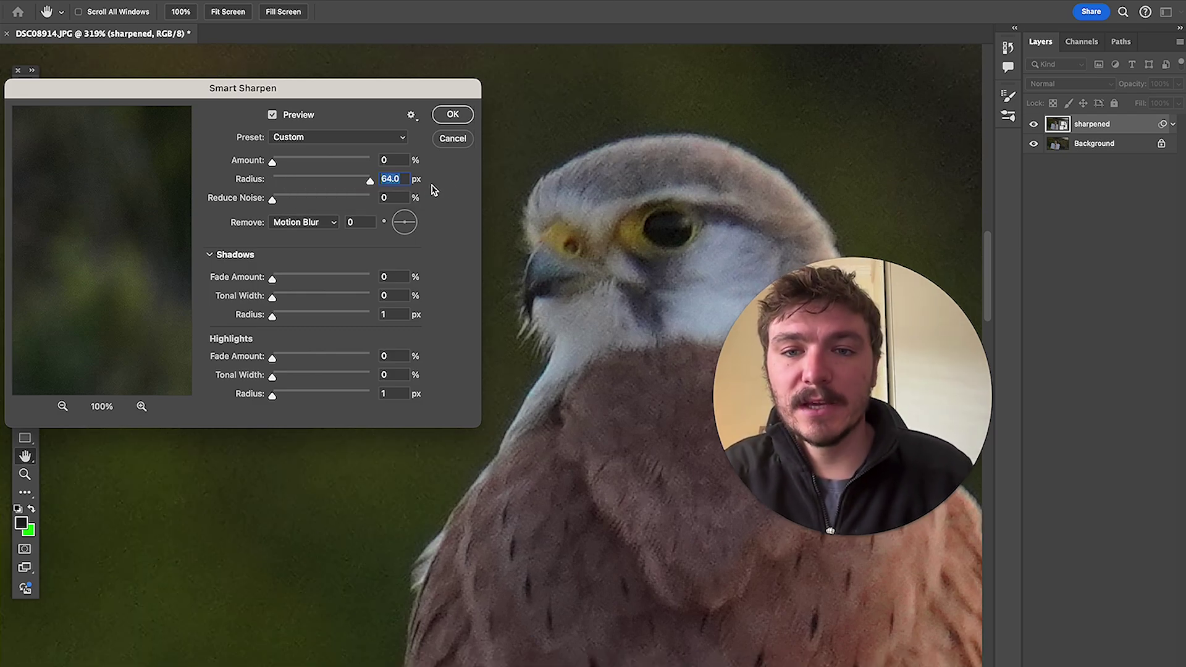
drag(300, 163, 457, 173)
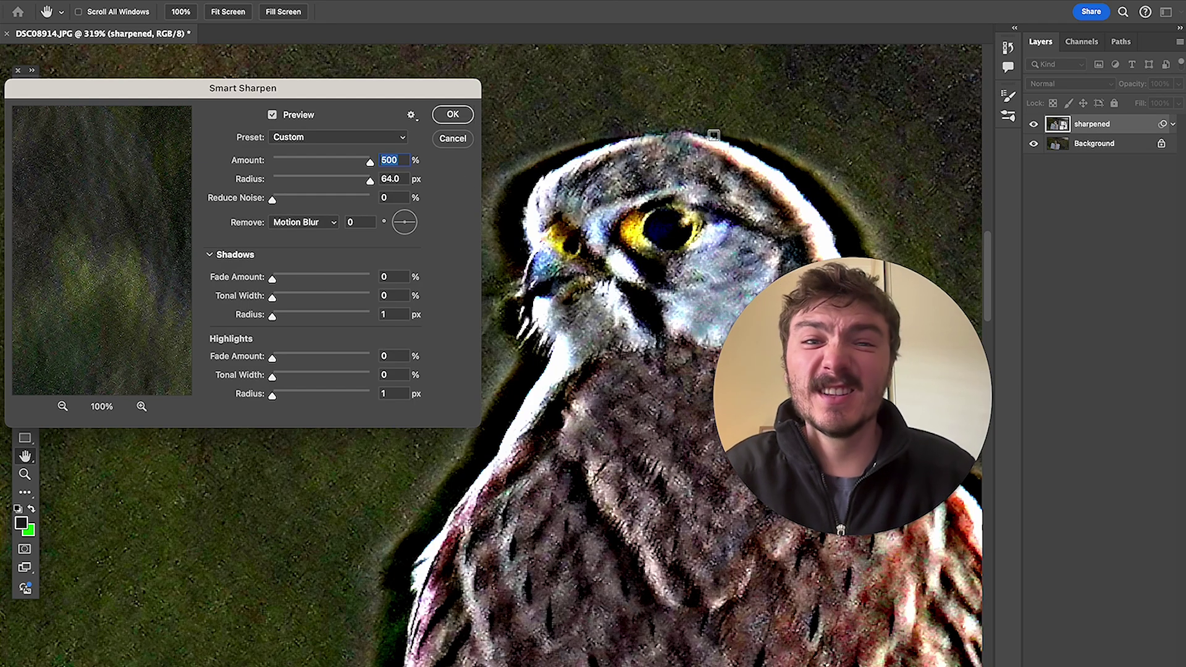
drag(356, 180, 327, 162)
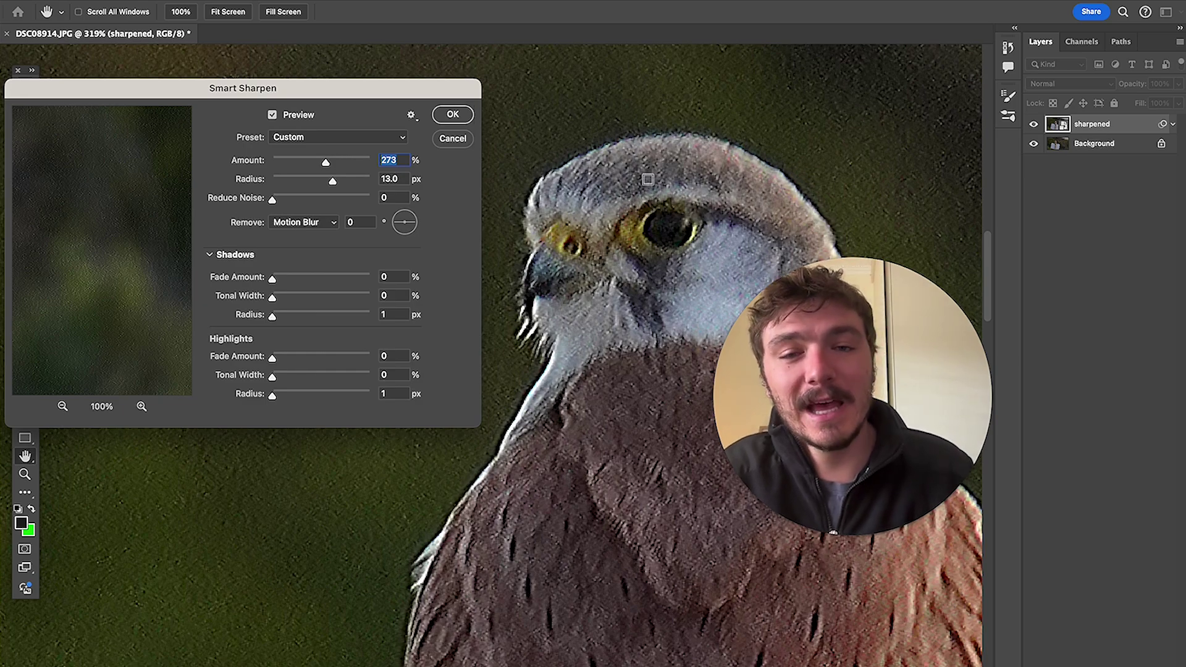
drag(281, 199, 217, 214)
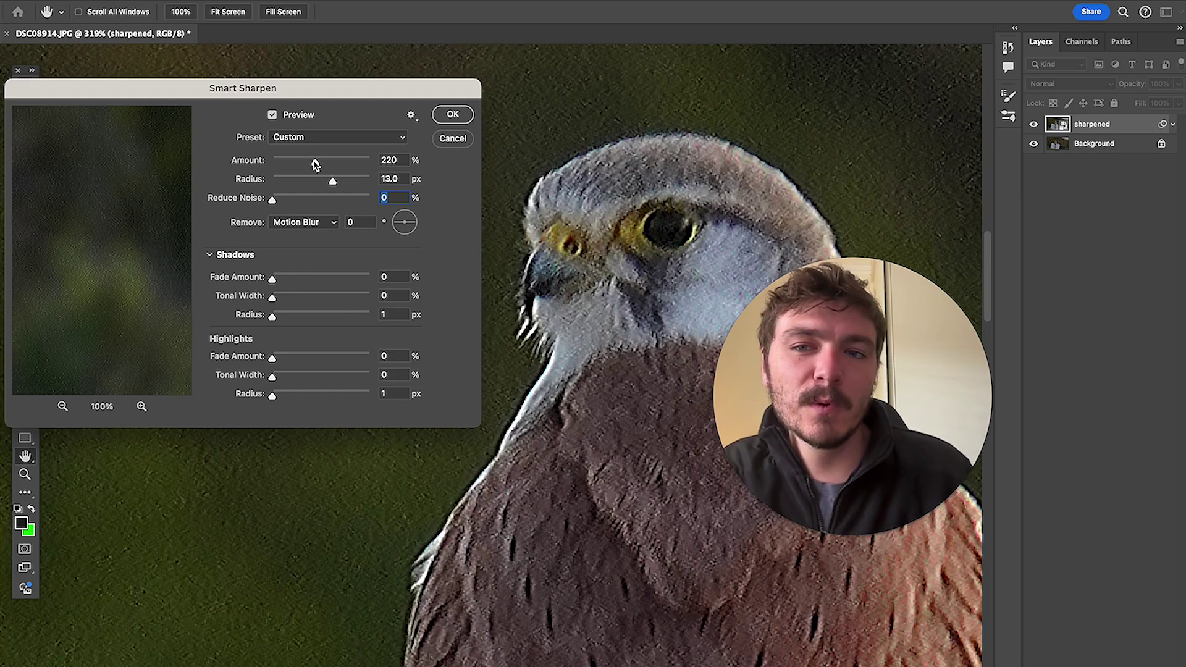
drag(315, 163, 307, 162)
click(305, 180)
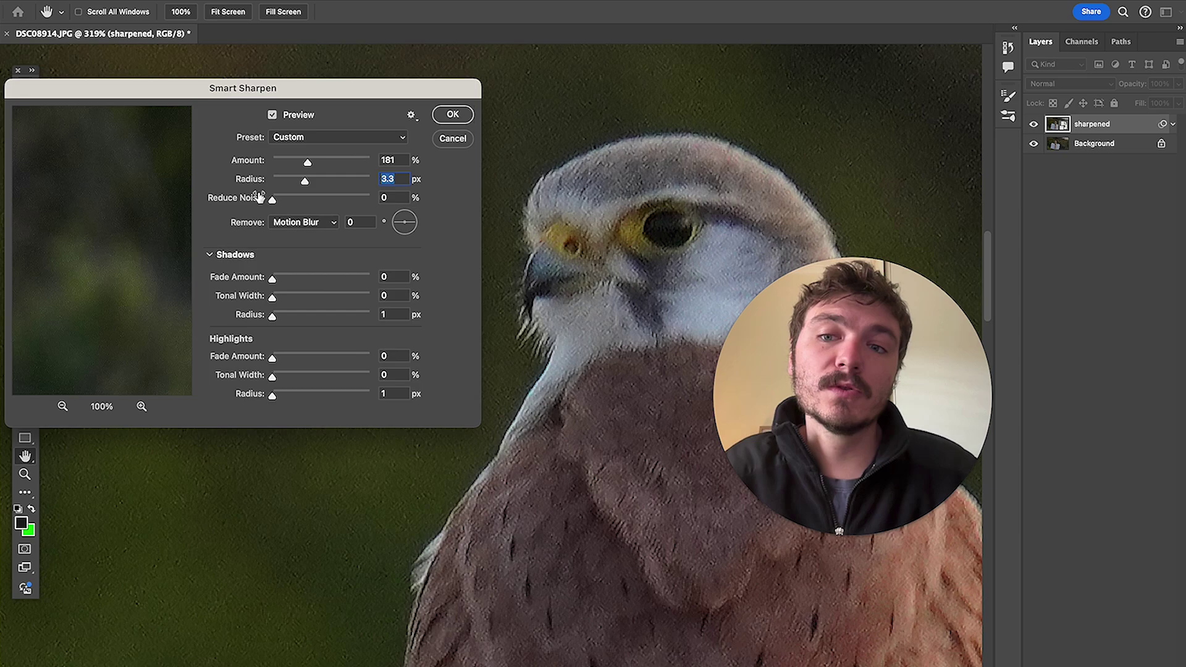
drag(307, 162, 344, 185)
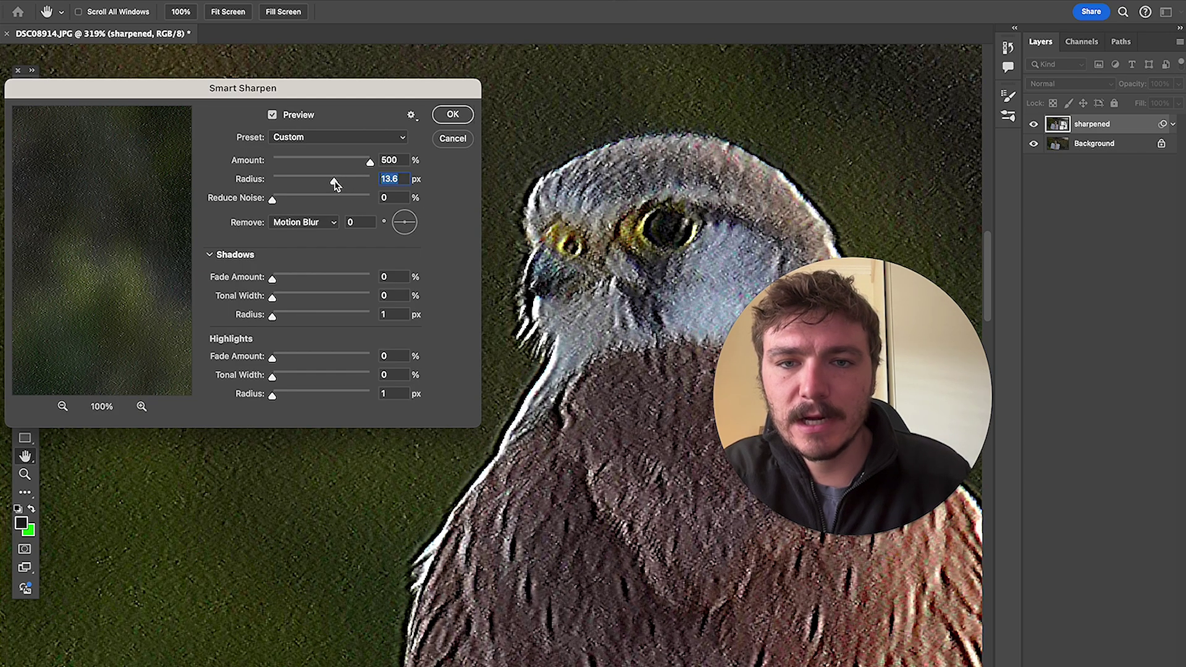
drag(334, 183, 322, 162)
Step: Toggle the Smart Sharpen preview repeatedly to compare the kestrel before and after sharpening
scroll(618, 238, down, 8)
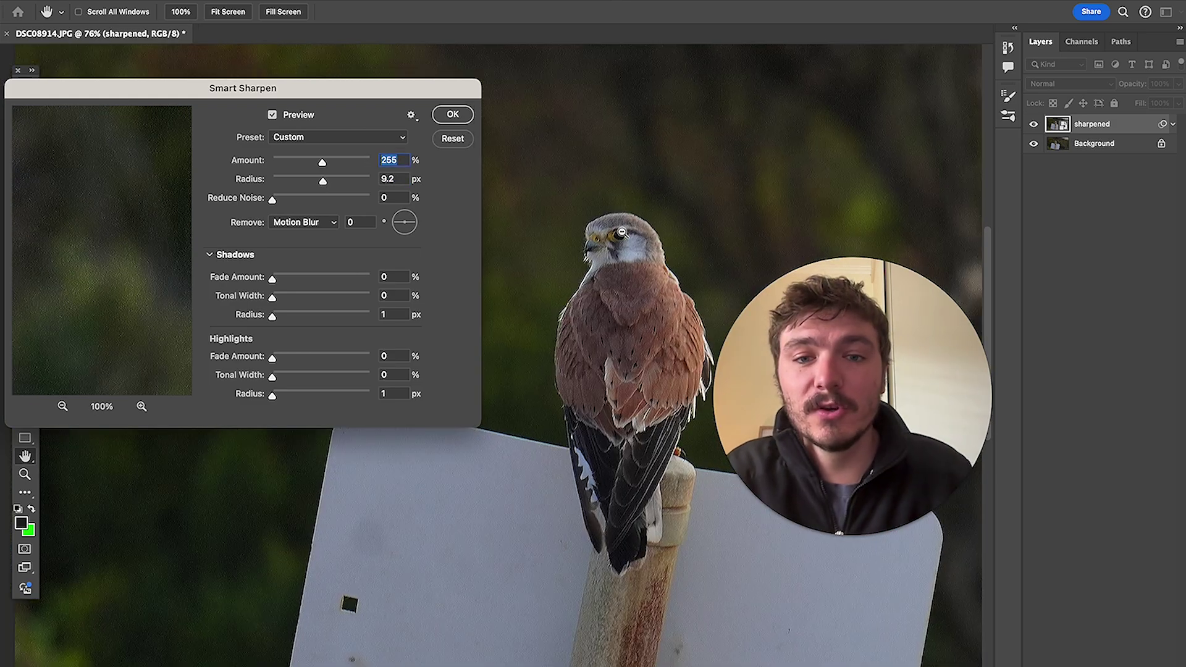
scroll(617, 237, up, 3)
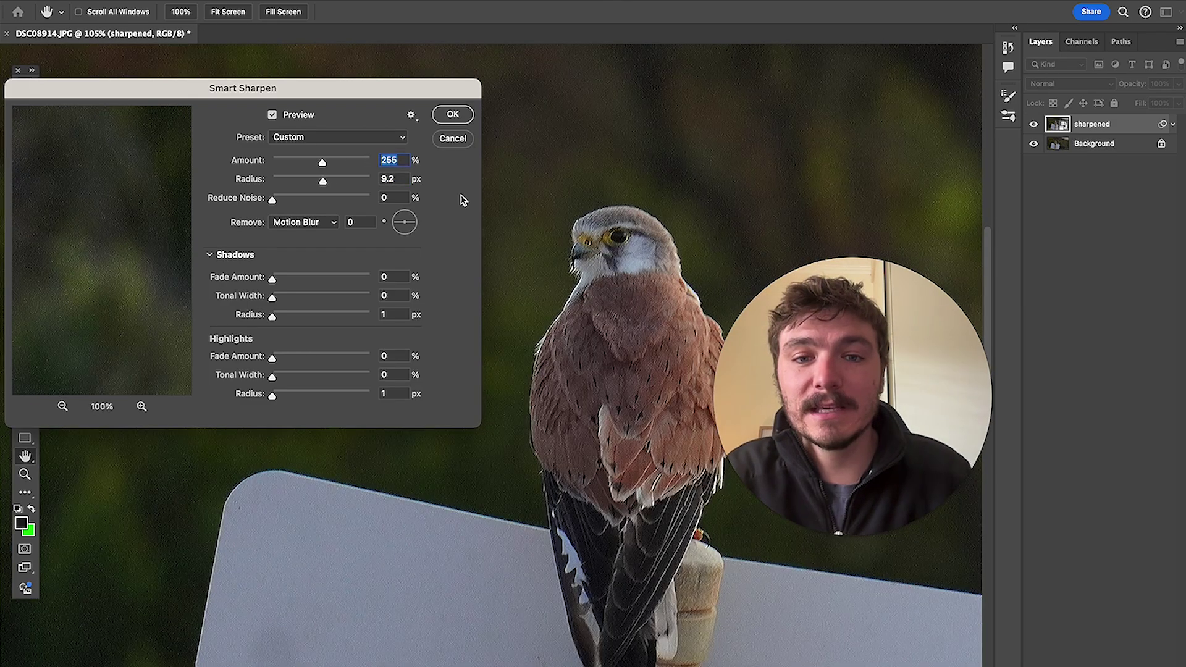
click(272, 116)
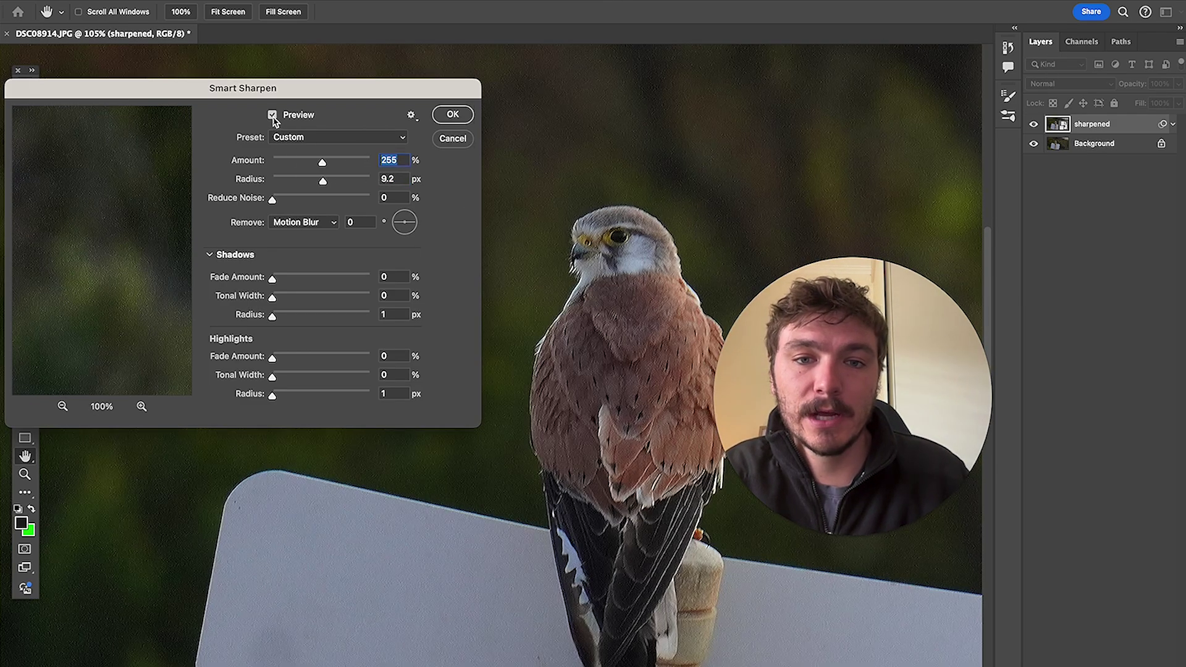
click(273, 115)
click(273, 115)
scroll(654, 494, up, 4)
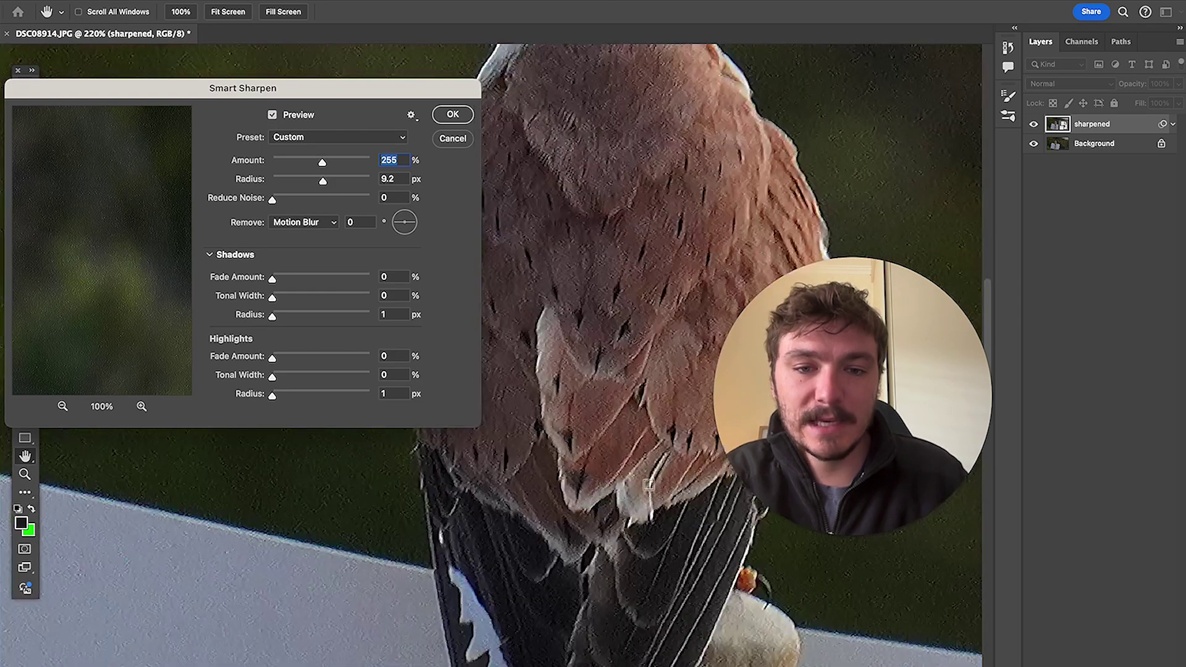
click(272, 115)
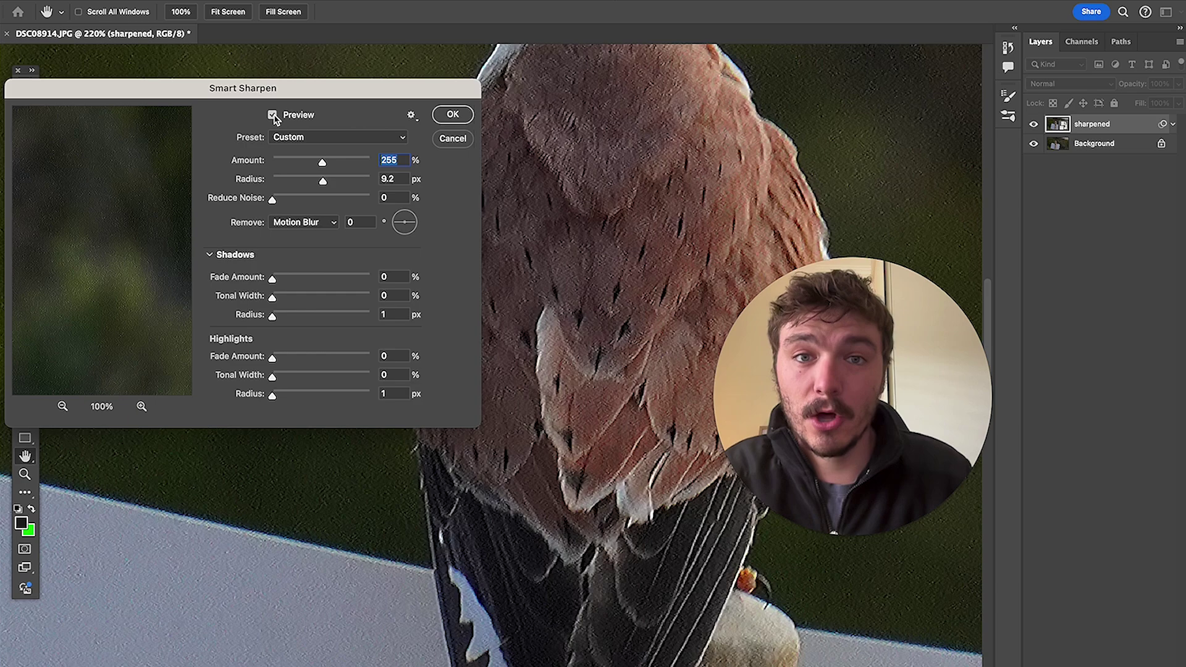
click(272, 115)
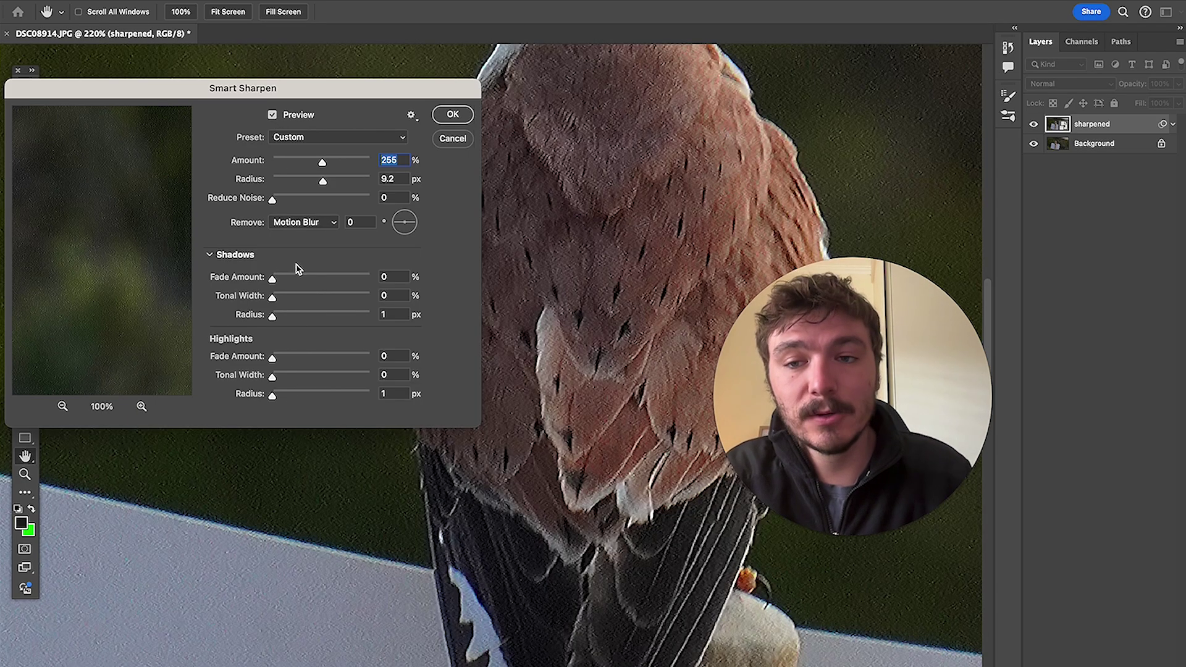
Step: Collapse and re-expand Shadows, then raise the sharpening Amount to 284%
click(210, 255)
click(211, 256)
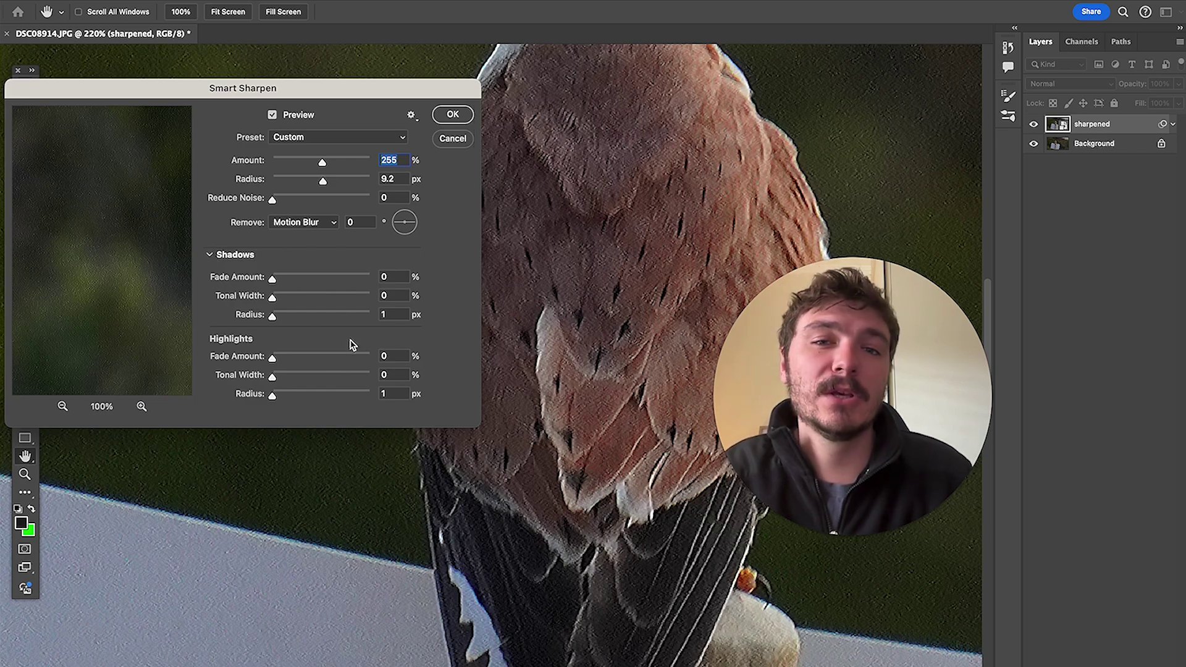
drag(322, 162, 321, 181)
Step: Raise Reduce Noise to 19% with Radius 10 px and apply the Smart Sharpen filter
scroll(604, 217, up, 3)
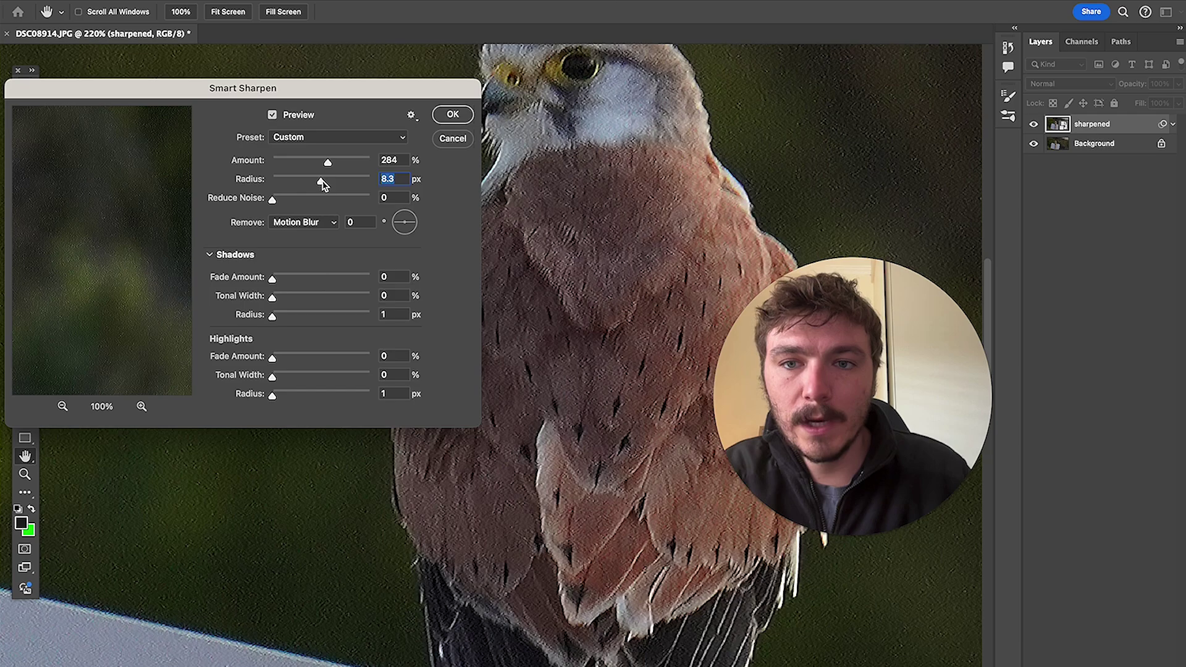
scroll(617, 228, down, 3)
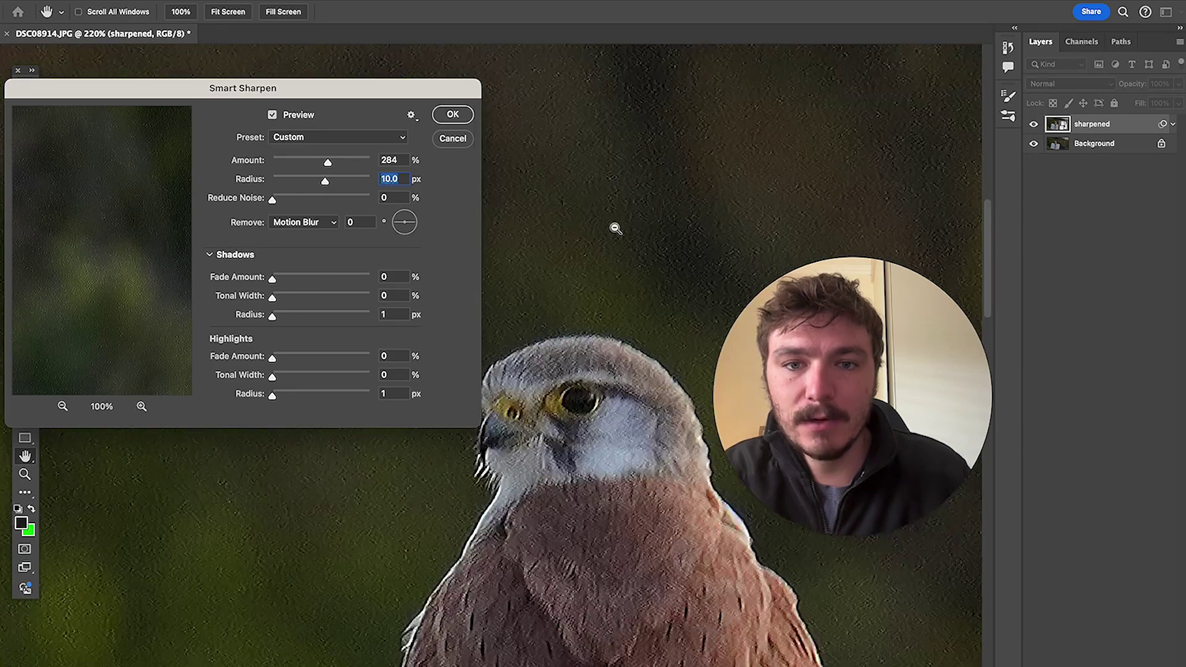
scroll(581, 374, up, 2)
drag(272, 199, 276, 201)
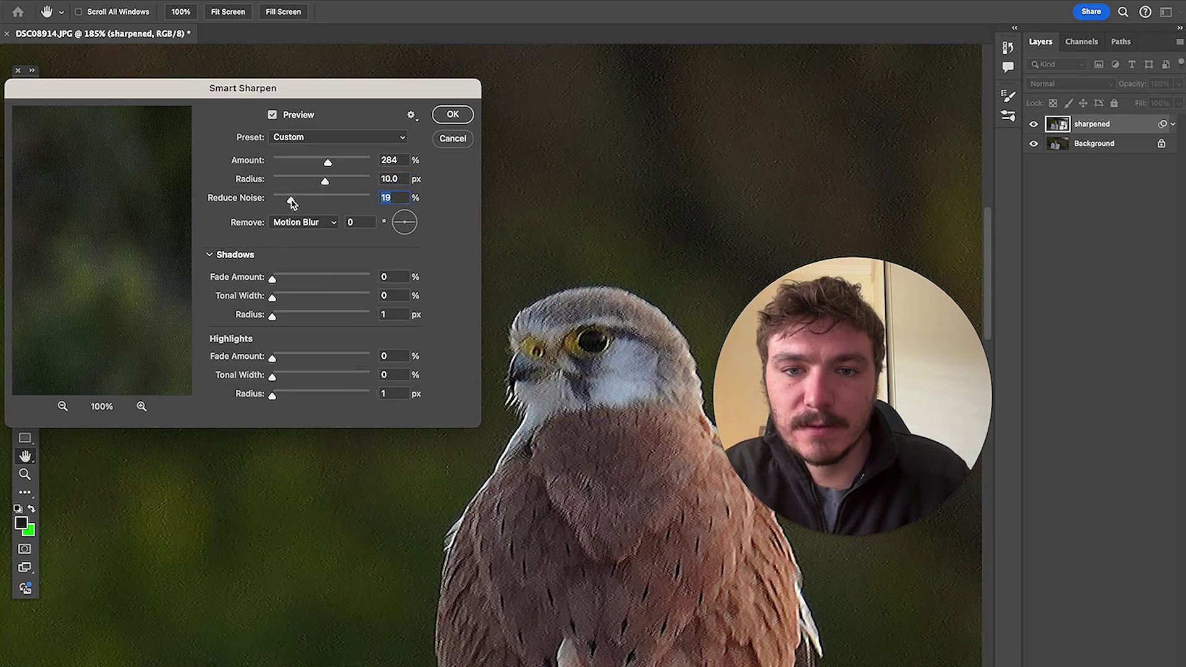
scroll(574, 156, down, 1)
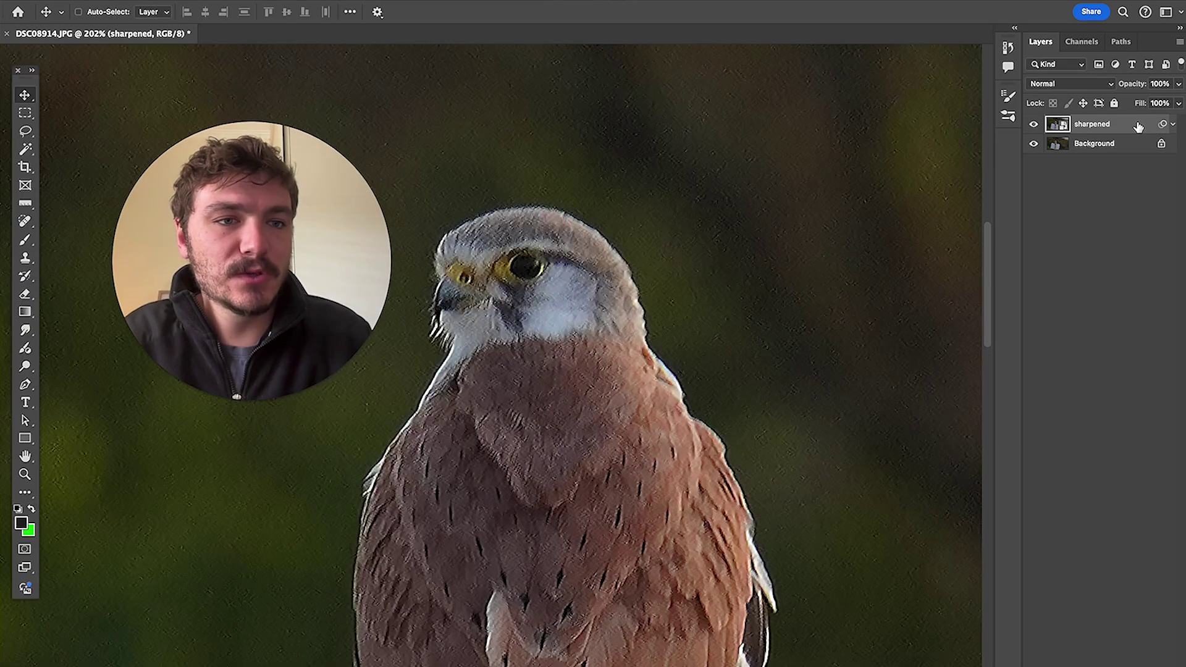
click(1034, 124)
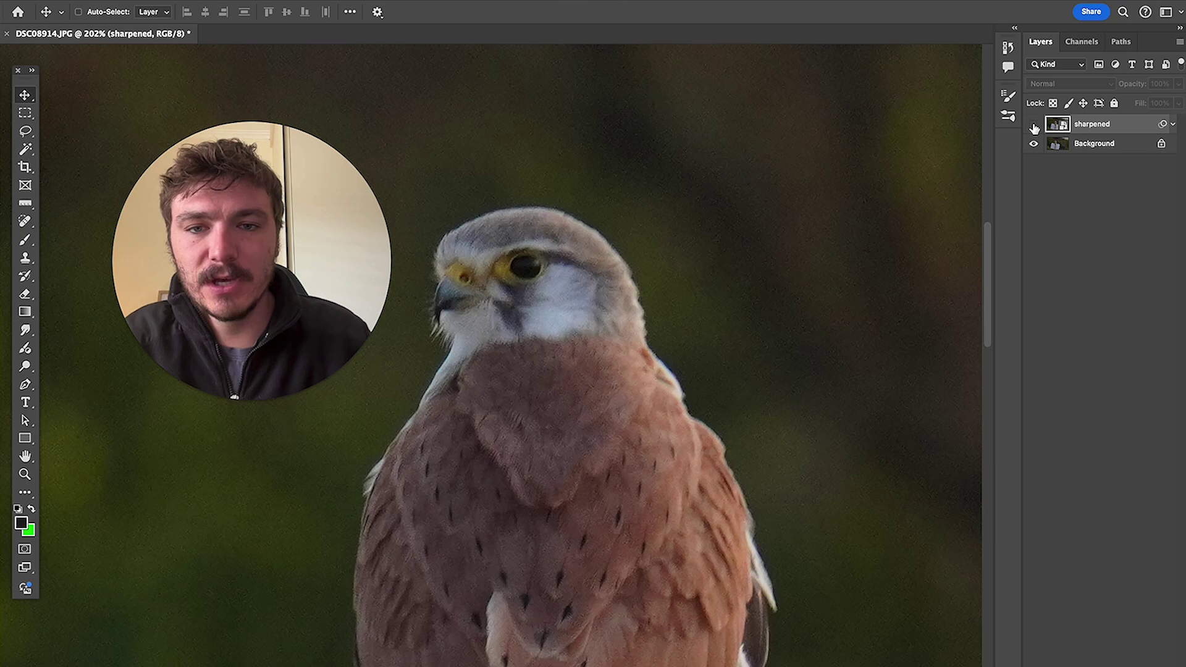
click(1033, 125)
click(1034, 125)
click(1034, 125)
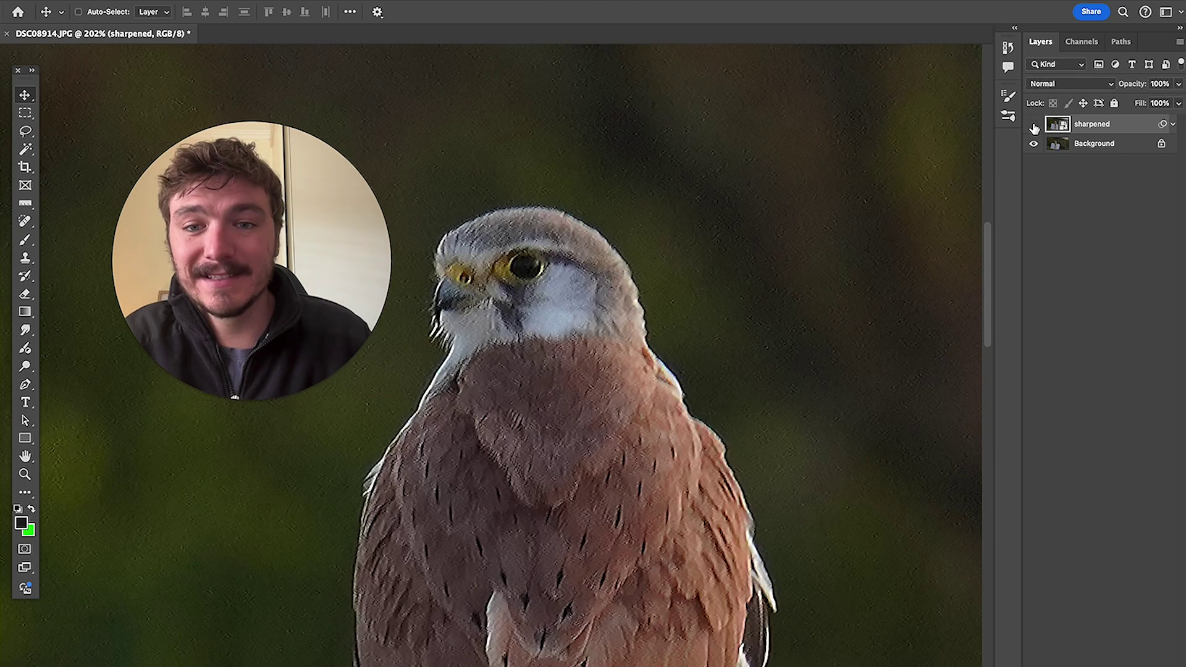
click(1034, 126)
click(1034, 125)
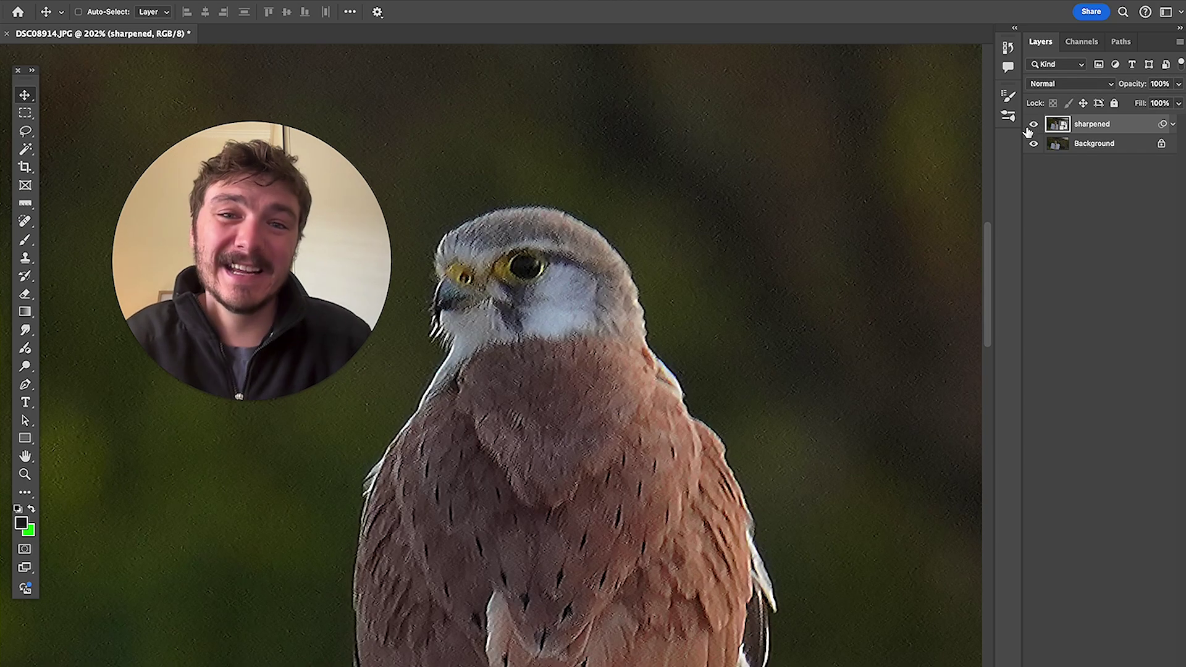
scroll(636, 185, down, 5)
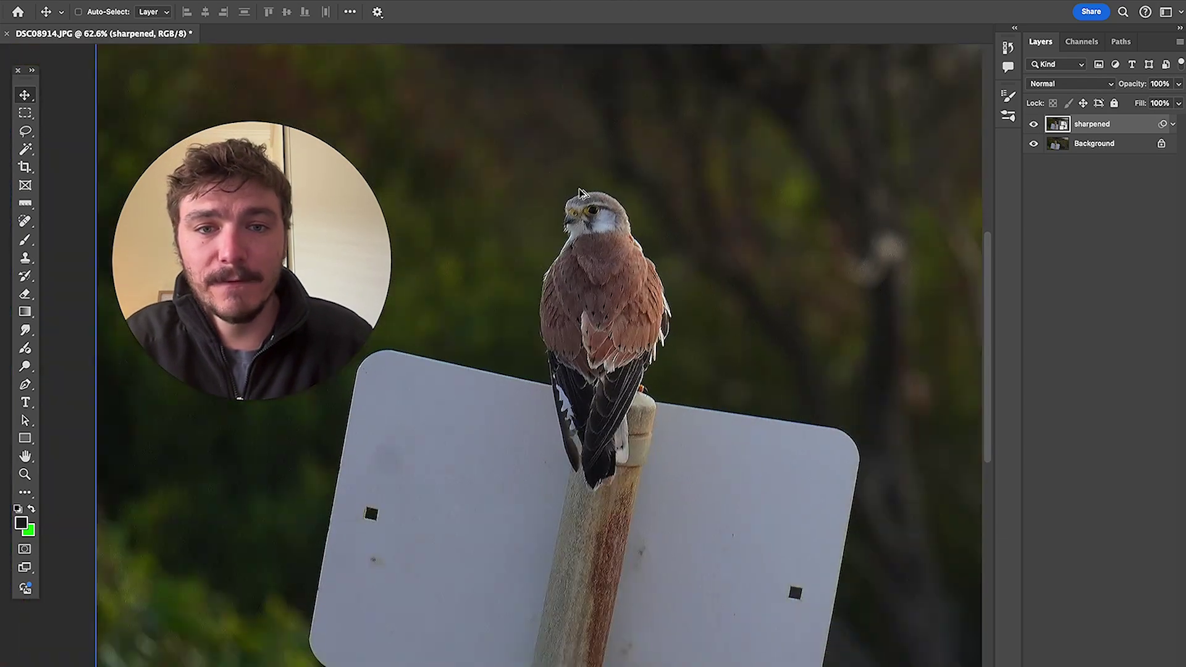
scroll(720, 206, down, 2)
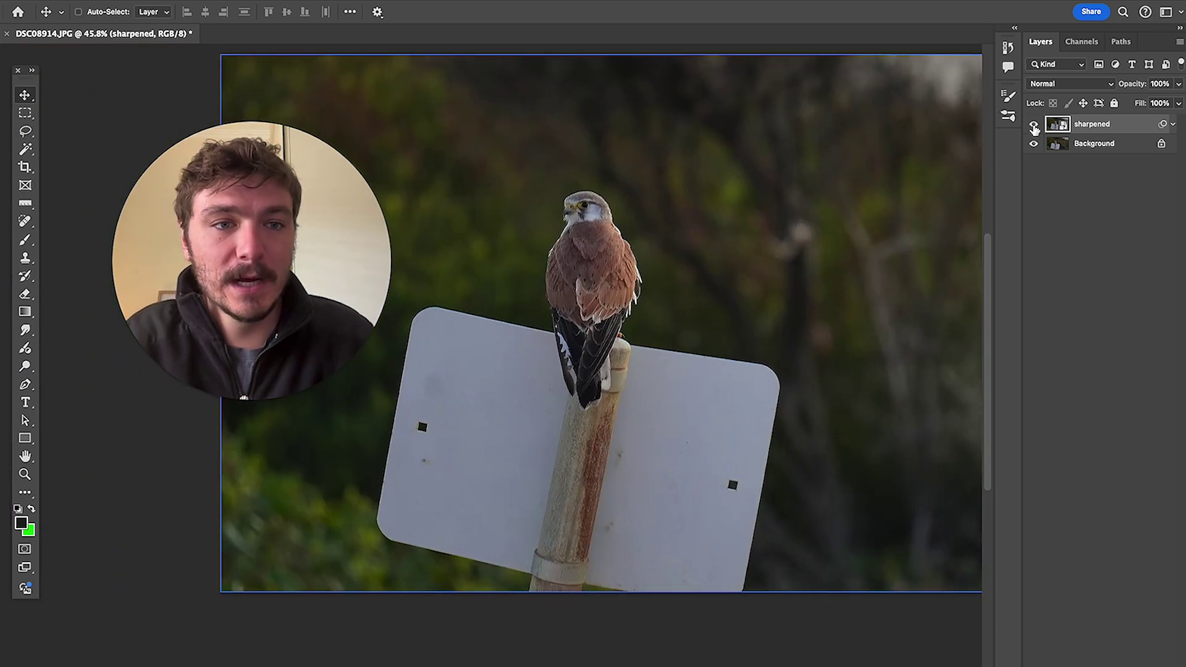
click(1034, 125)
click(1034, 125)
click(1034, 125)
click(1034, 126)
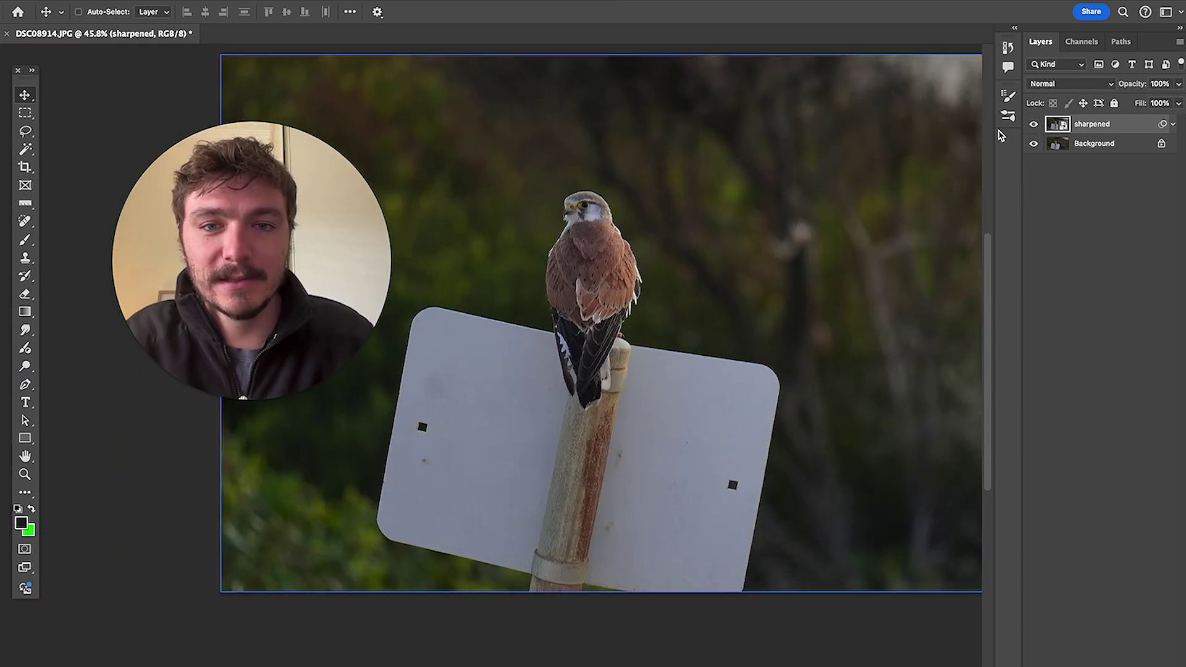
scroll(581, 205, up, 1)
scroll(580, 205, up, 8)
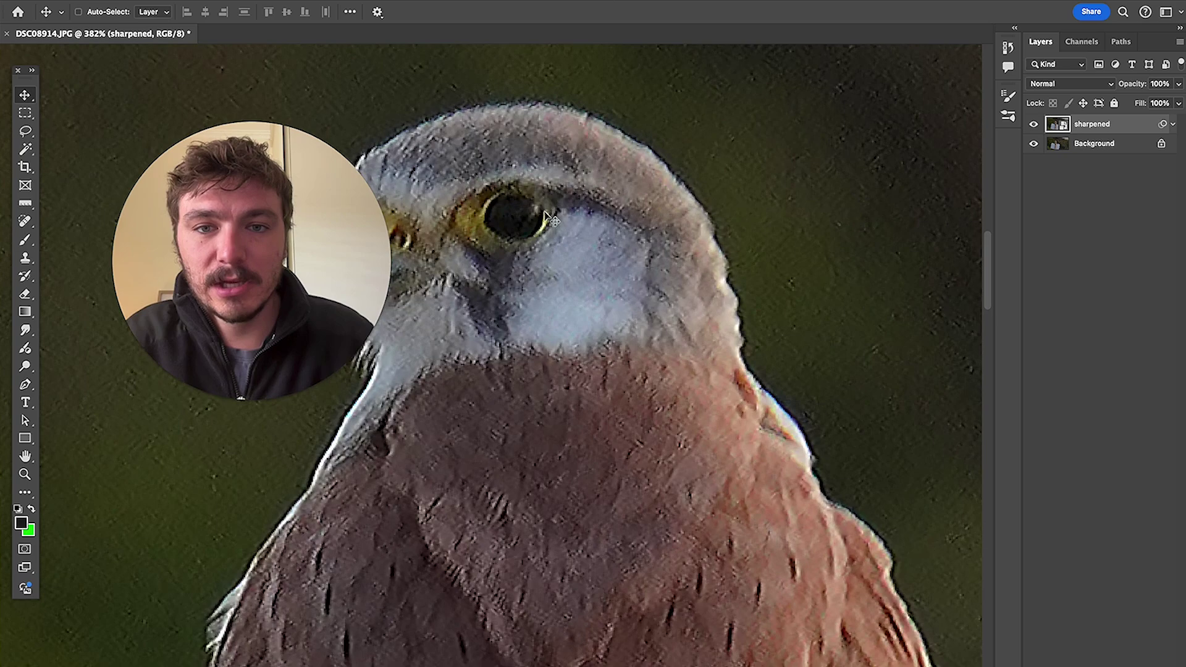
scroll(544, 215, down, 5)
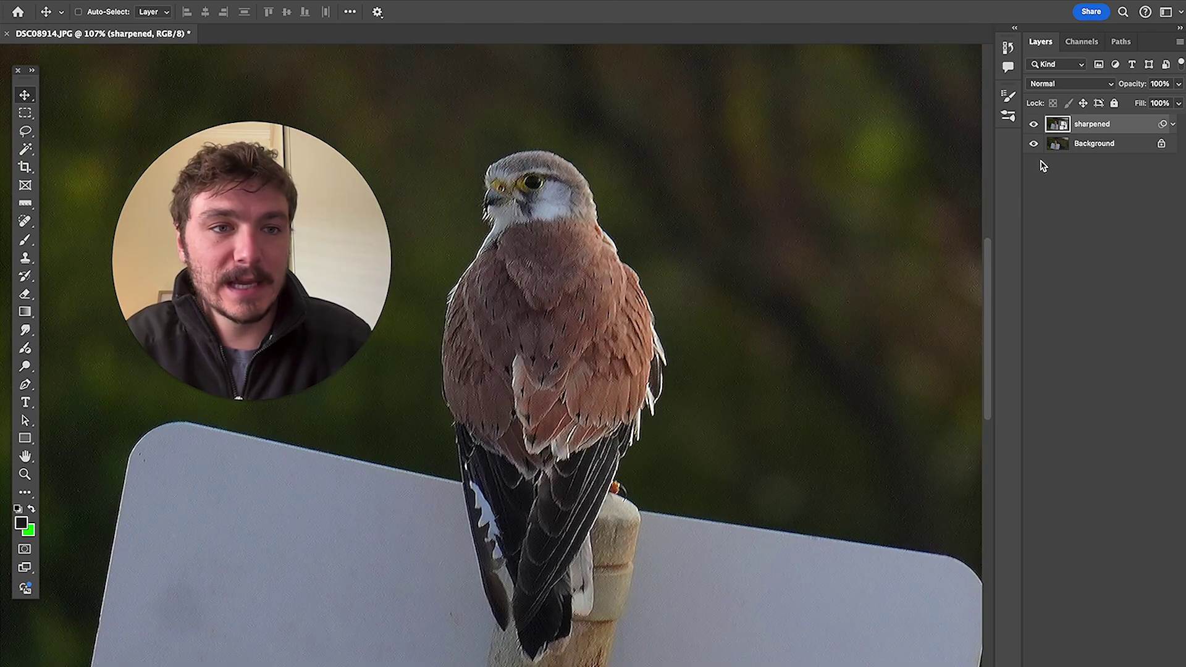
click(1034, 126)
click(1035, 126)
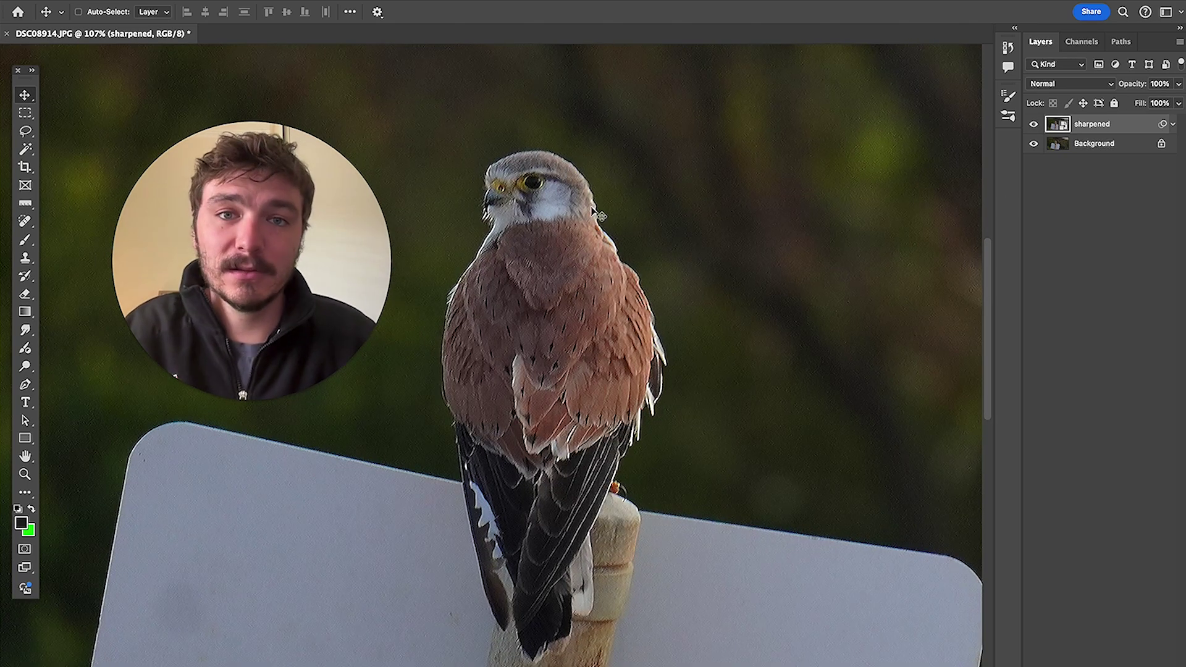
scroll(573, 198, down, 5)
scroll(776, 214, up, 1)
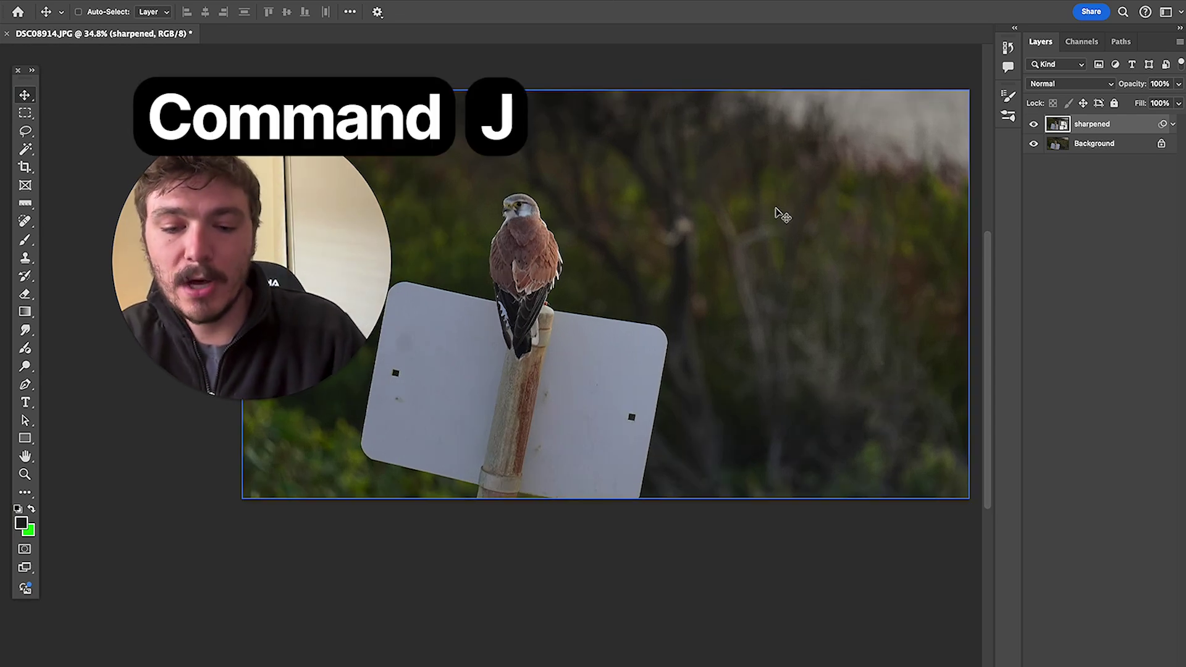
Step: Duplicate the sharpened layer with Cmd+J and name the copy 'edit 2'
key(super+j)
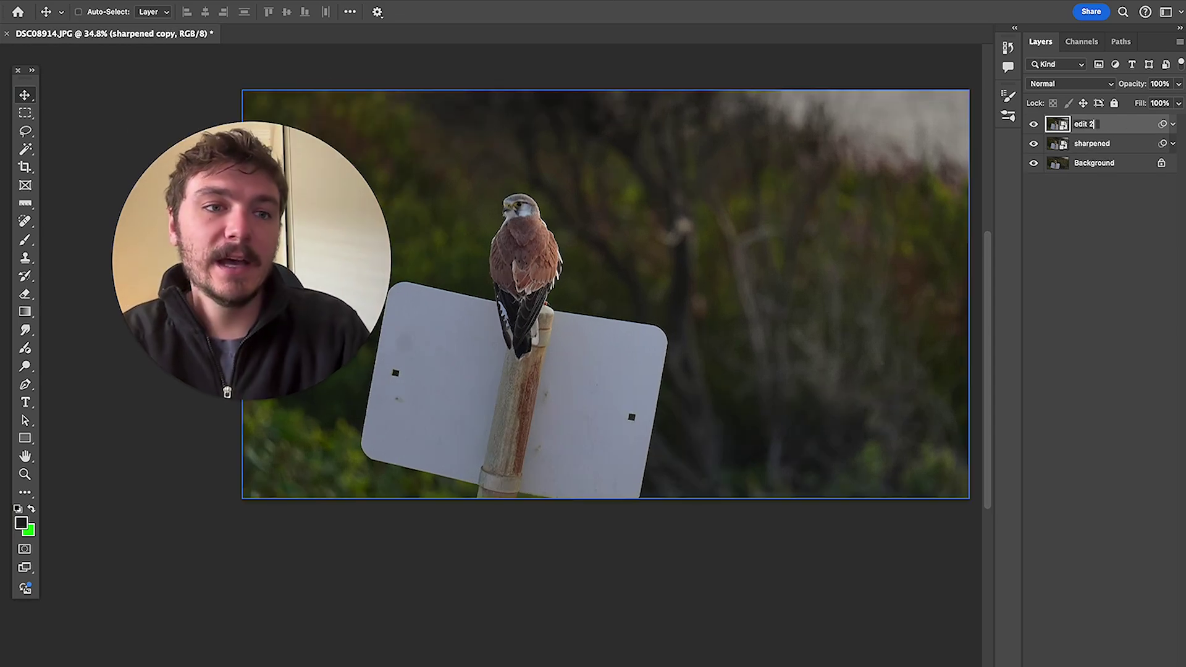
key(Return)
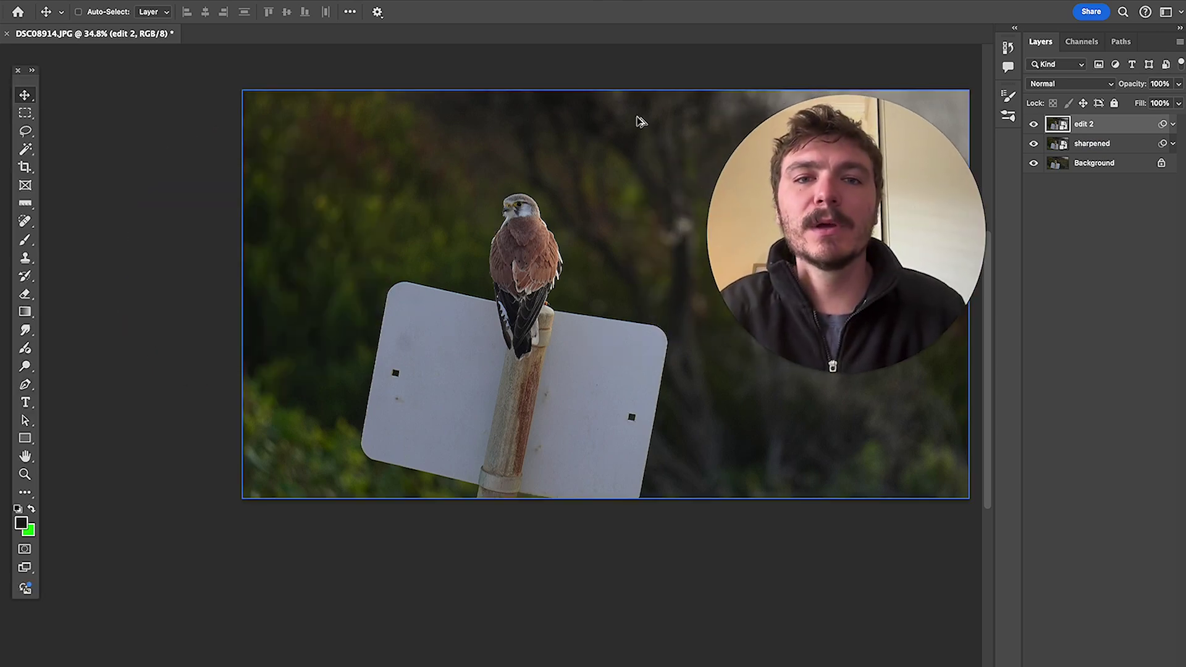
scroll(639, 117, up, 1)
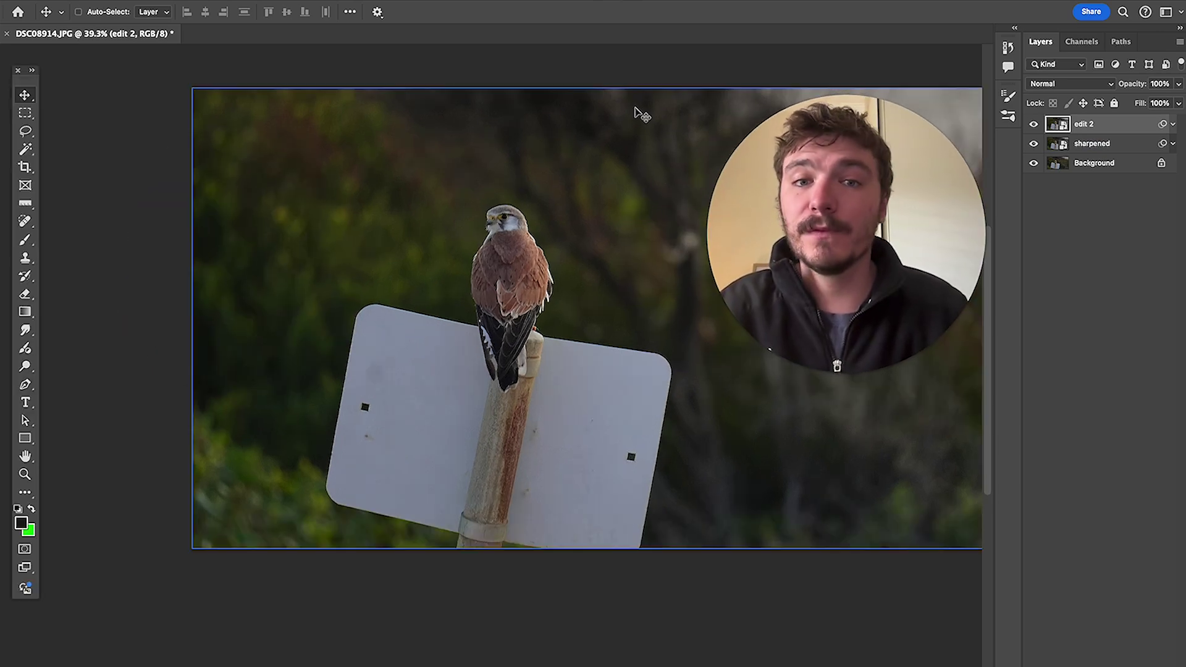
scroll(643, 110, up, 2)
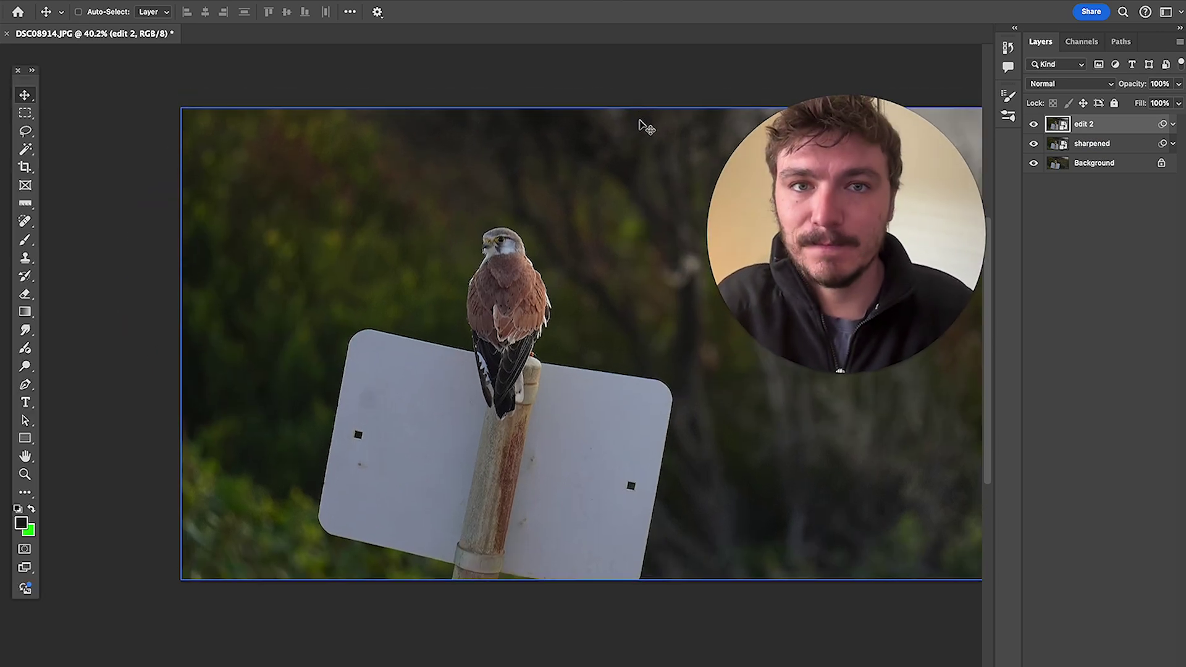
scroll(571, 222, up, 1)
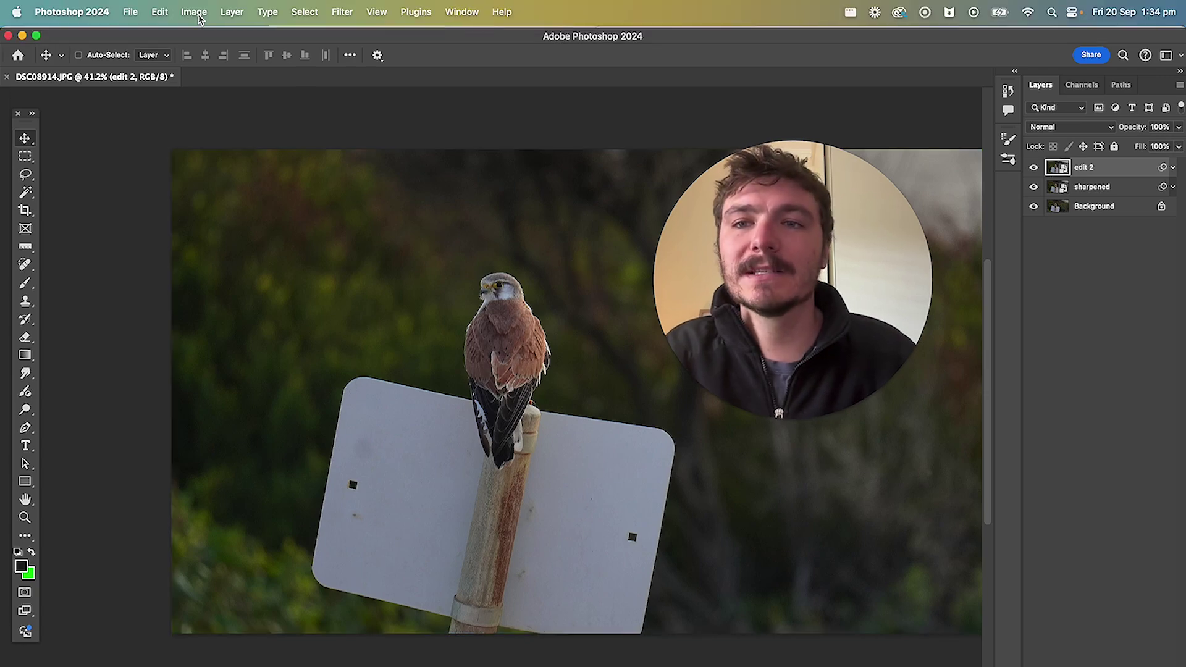
Step: Open Image > Adjustments > Levels and move the dialog aside to see the photo
click(196, 13)
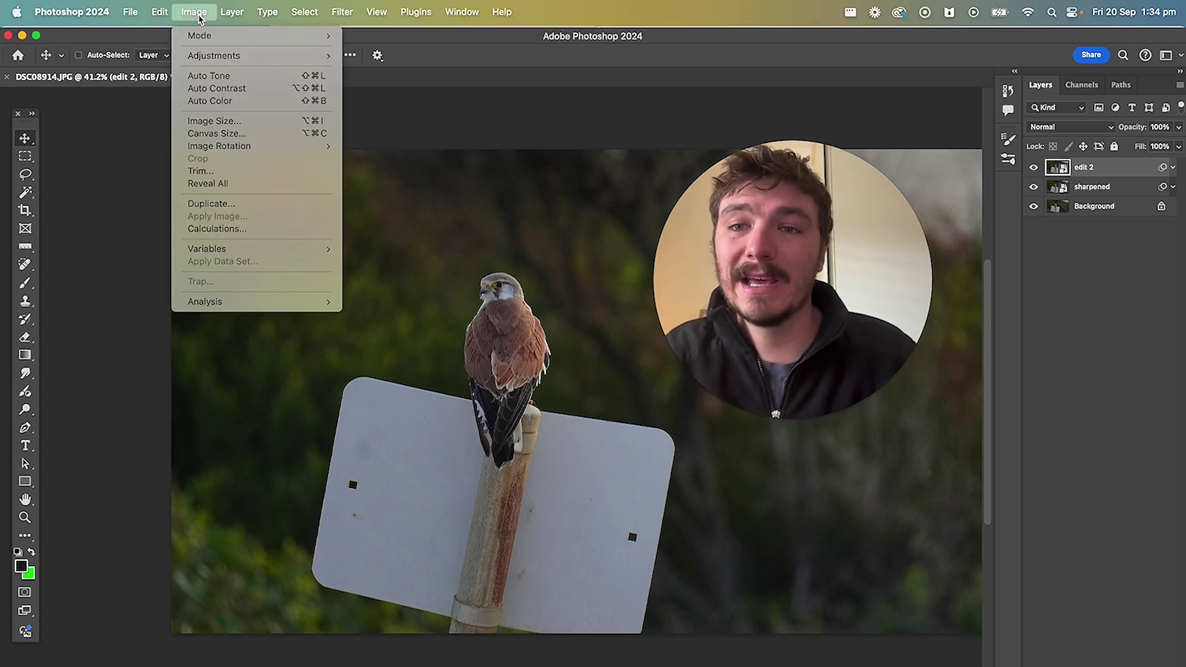
mouse_move(215, 56)
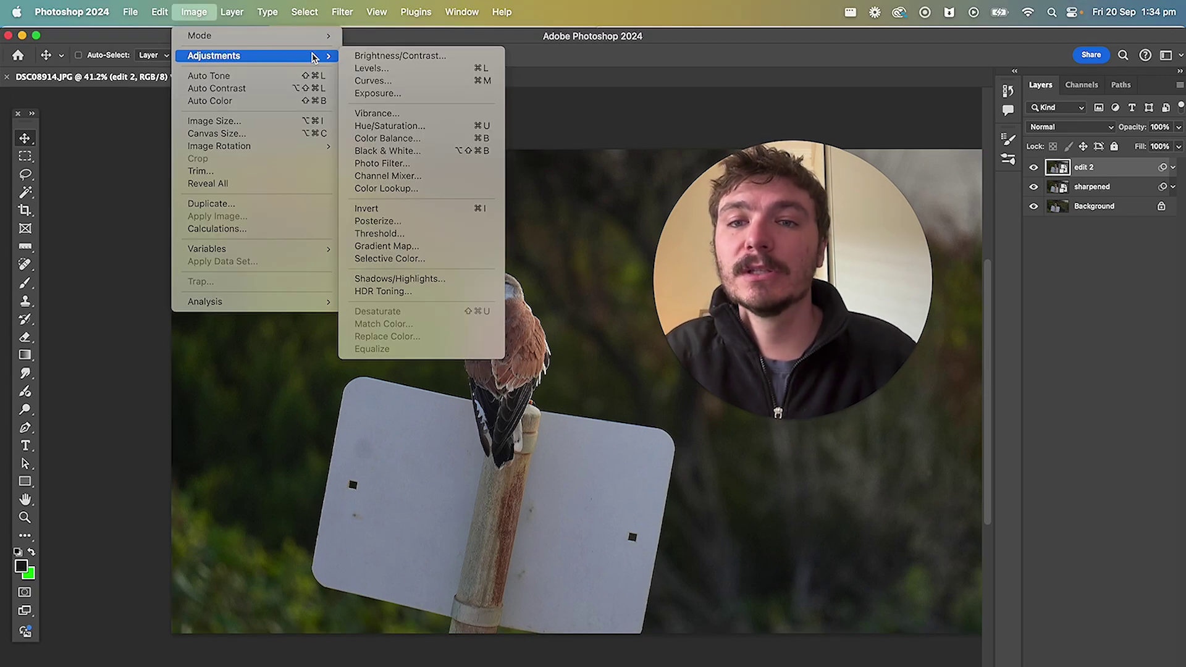
click(405, 75)
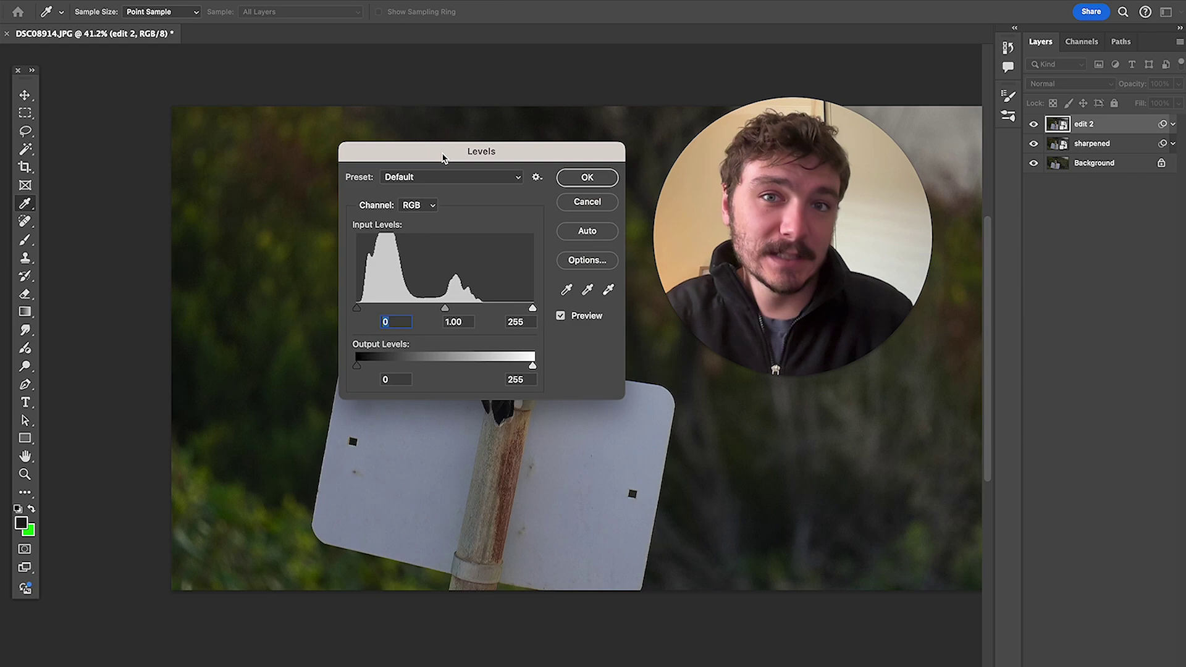
drag(489, 150, 271, 134)
scroll(512, 217, down, 5)
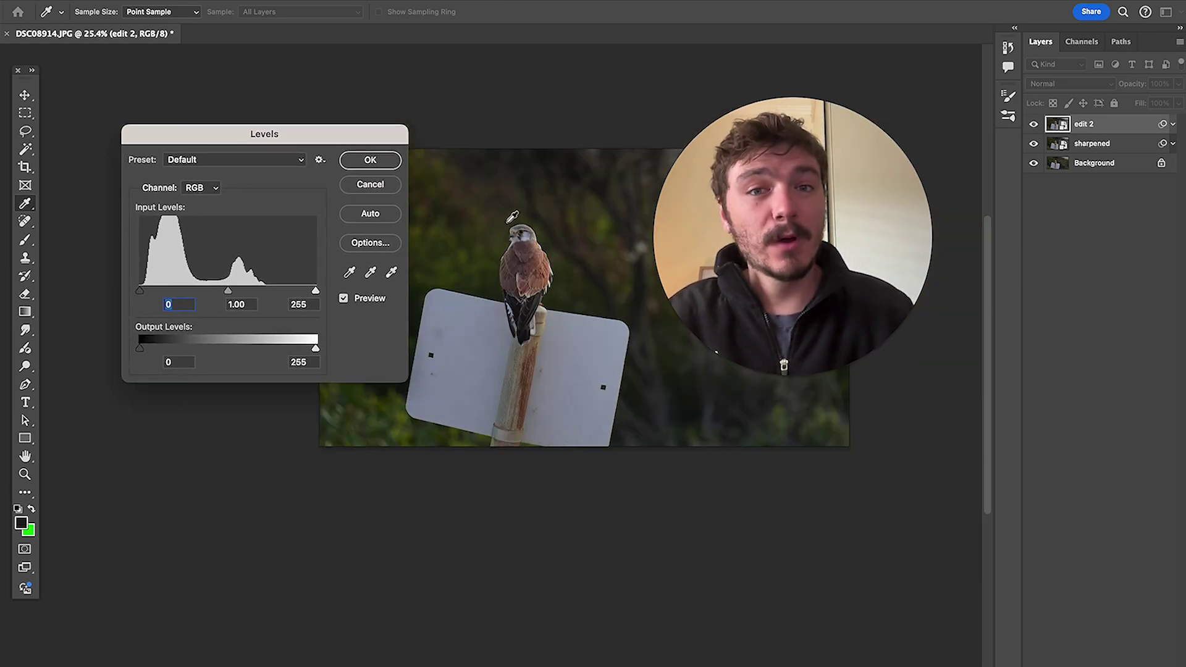
scroll(512, 216, up, 4)
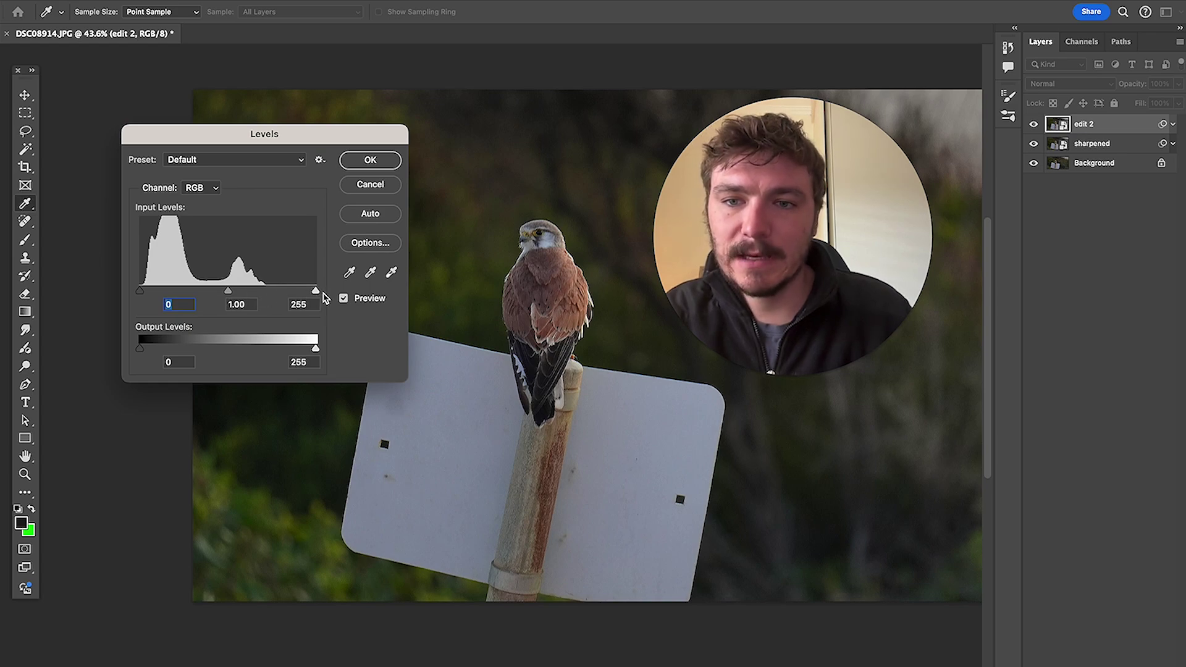
Step: Set the Levels white input to 166 and midtones to 0.82, then apply
drag(311, 298, 211, 291)
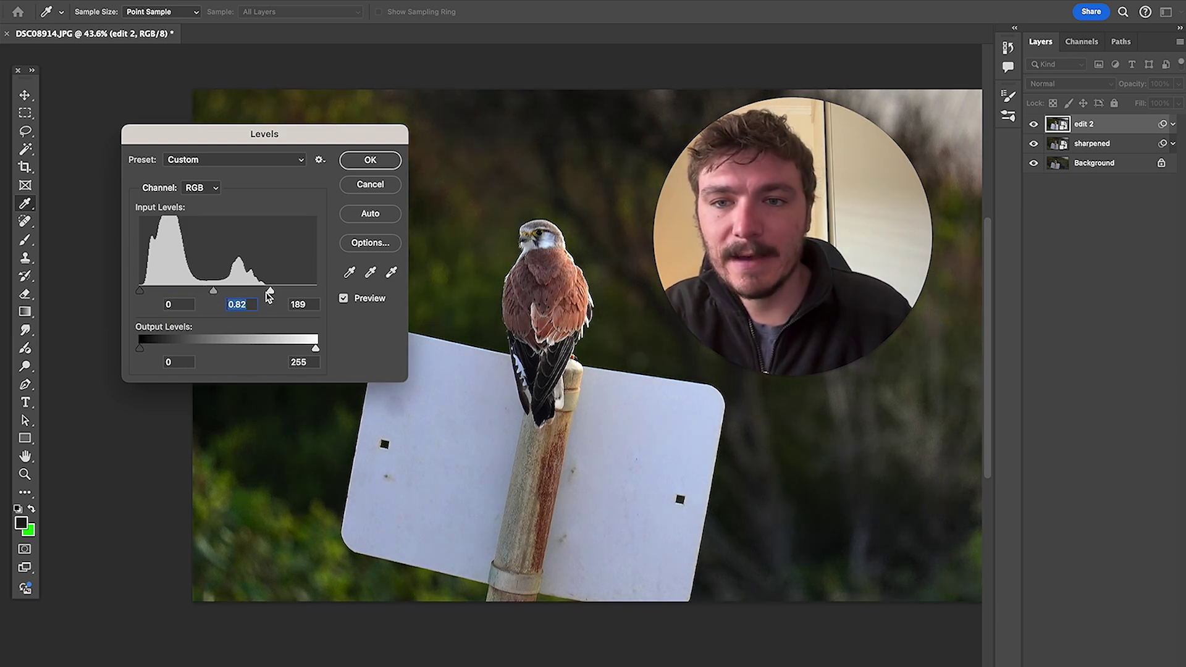
drag(269, 297, 264, 297)
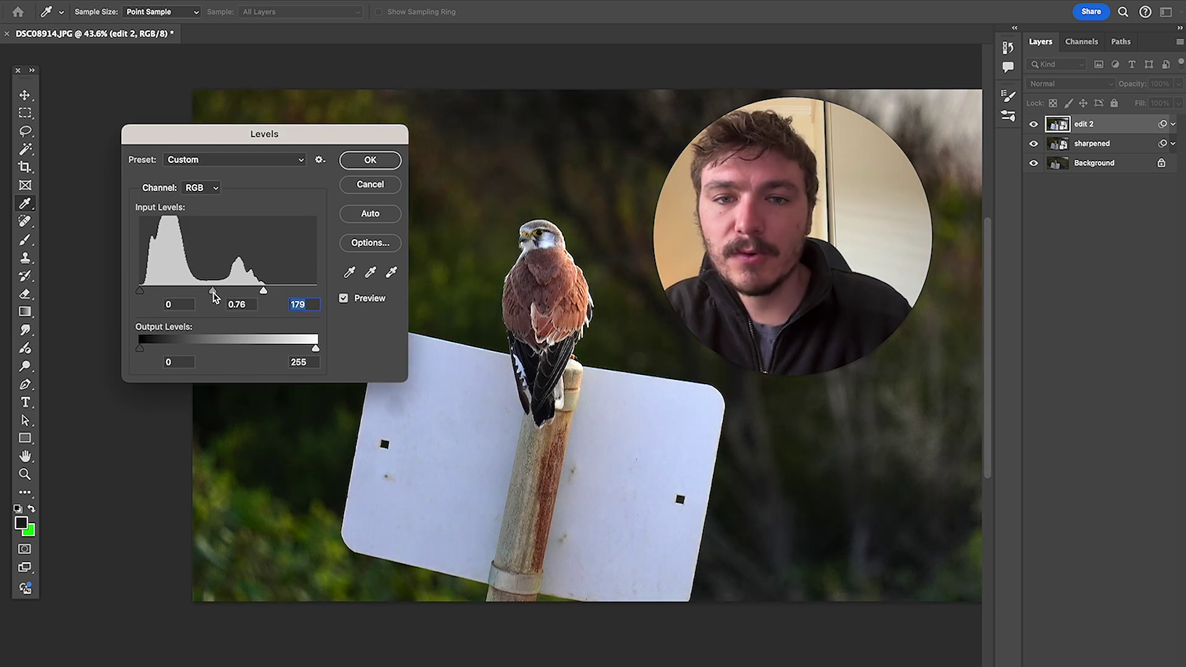
drag(213, 296, 254, 291)
scroll(543, 193, down, 1)
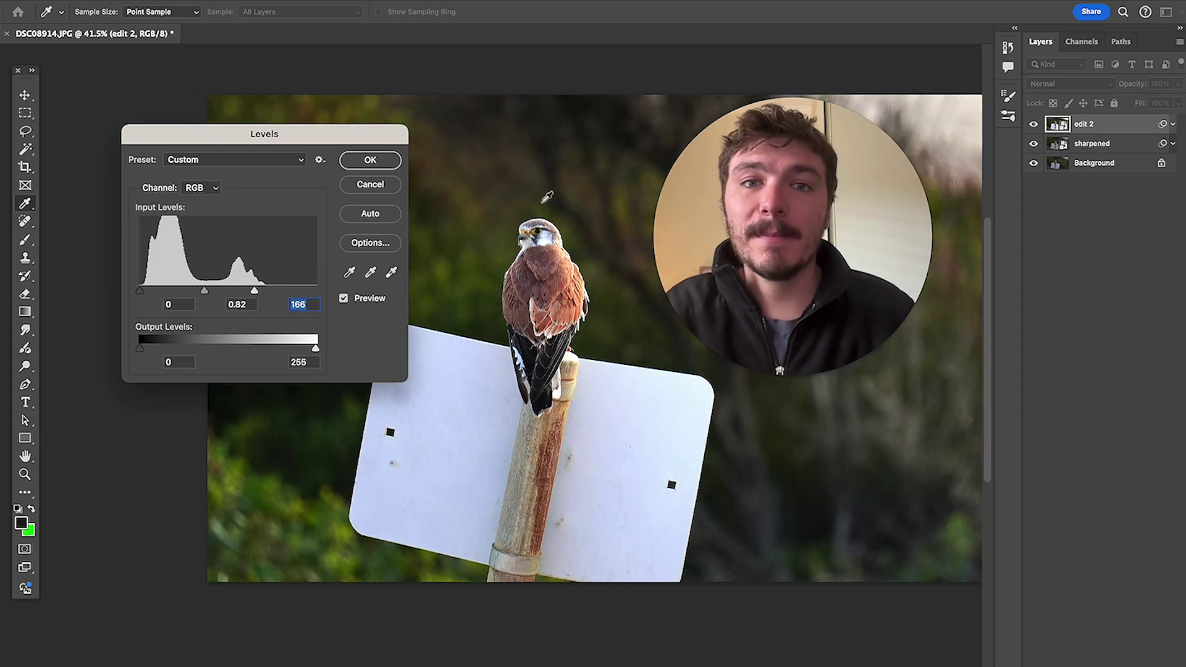
click(375, 166)
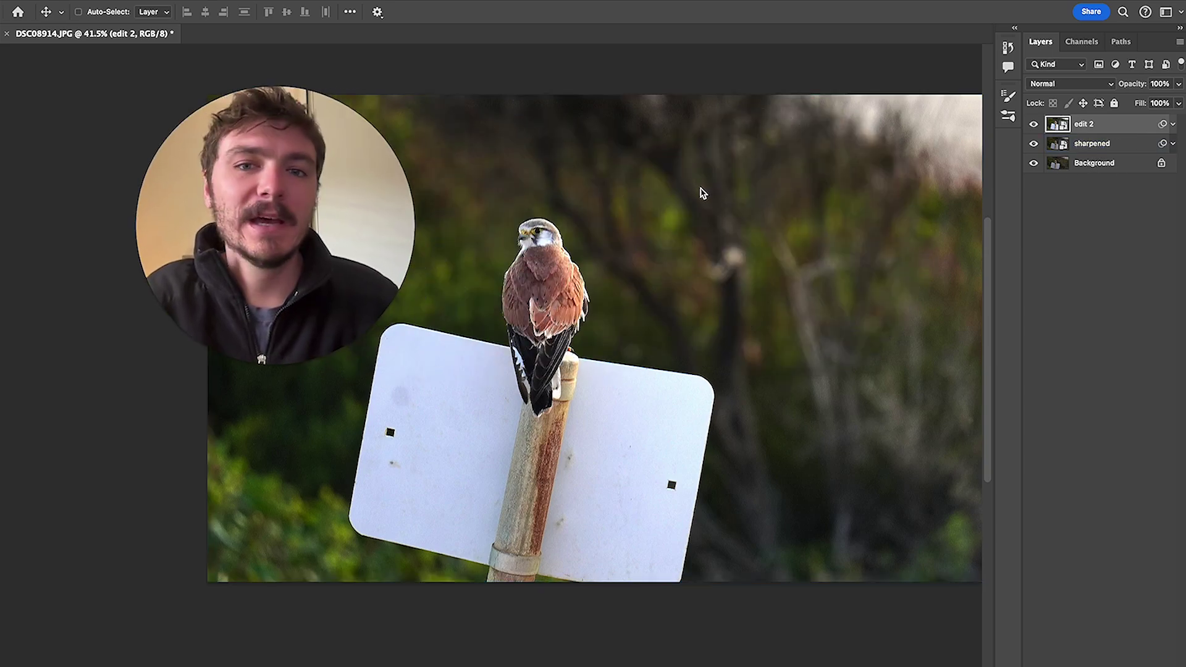
Step: Reopen the Levels smart filter on edit 2 and raise its white input from 166 to 171
scroll(540, 241, up, 4)
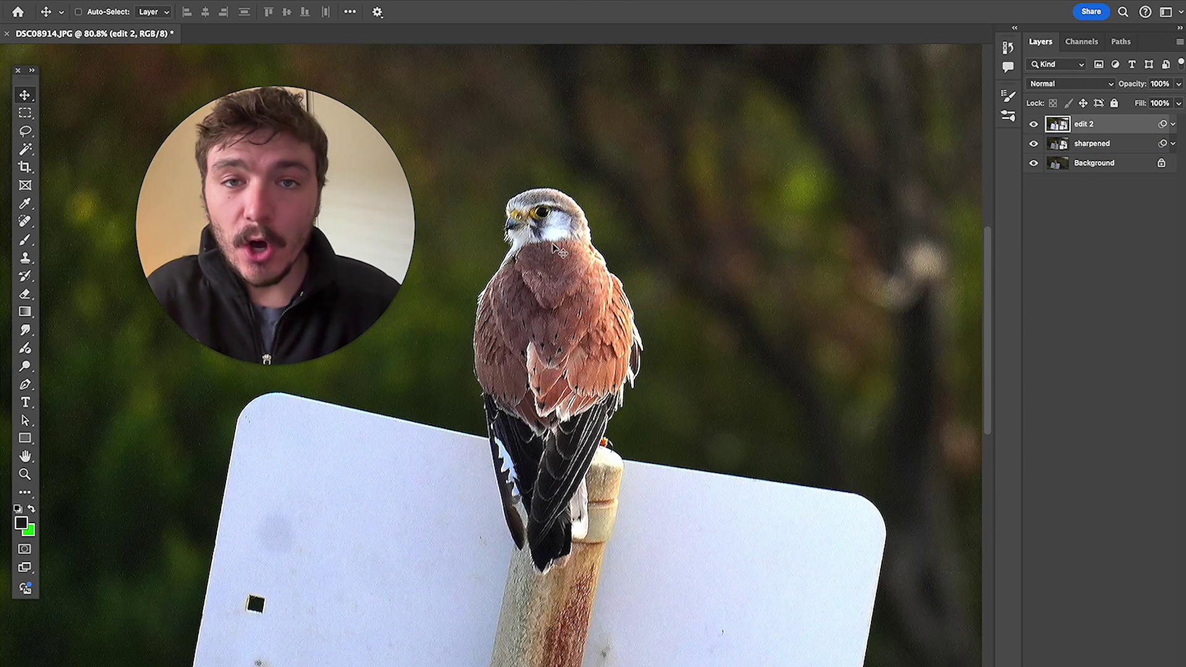
click(1172, 124)
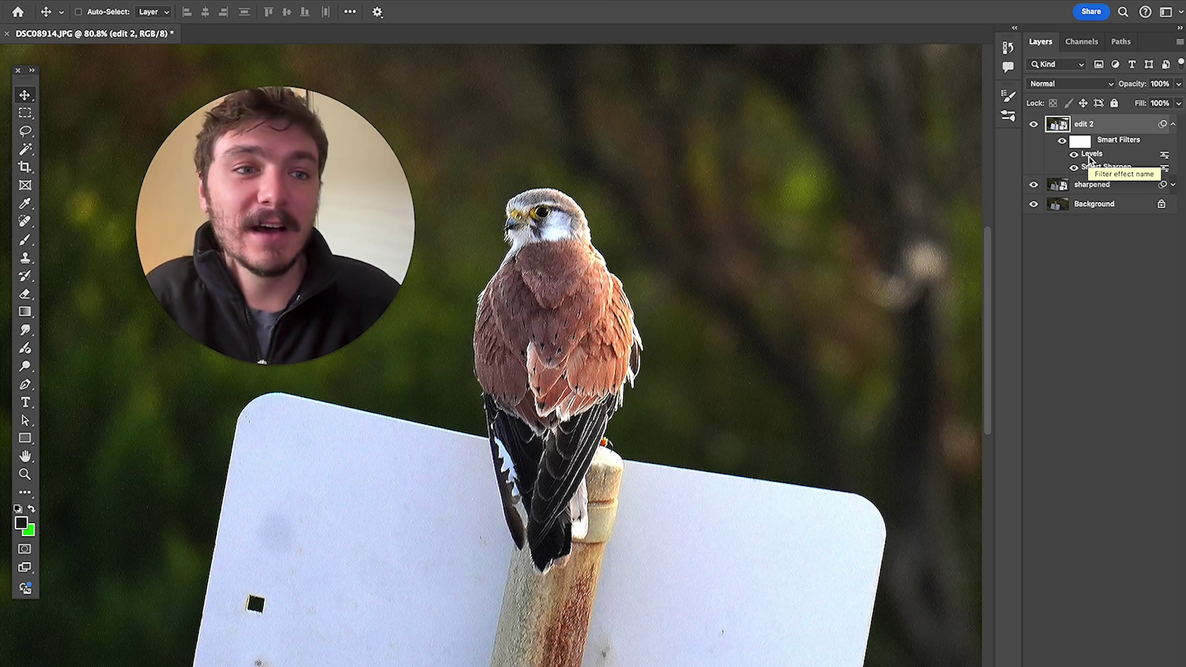
double_click(1090, 156)
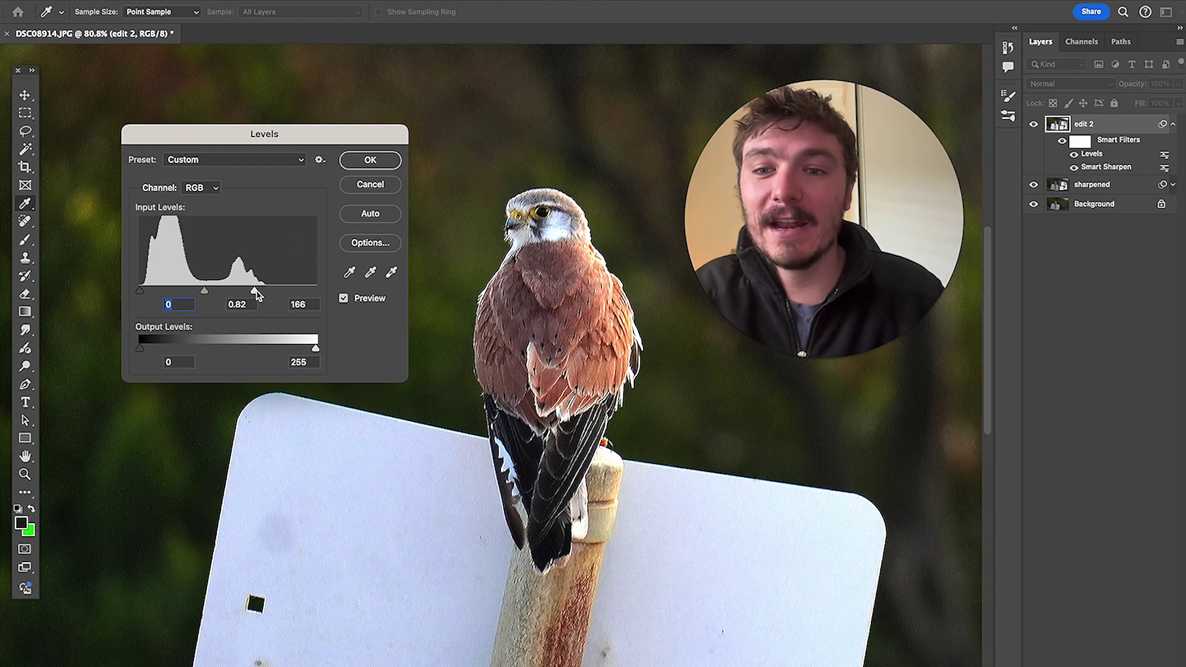
drag(255, 290, 259, 290)
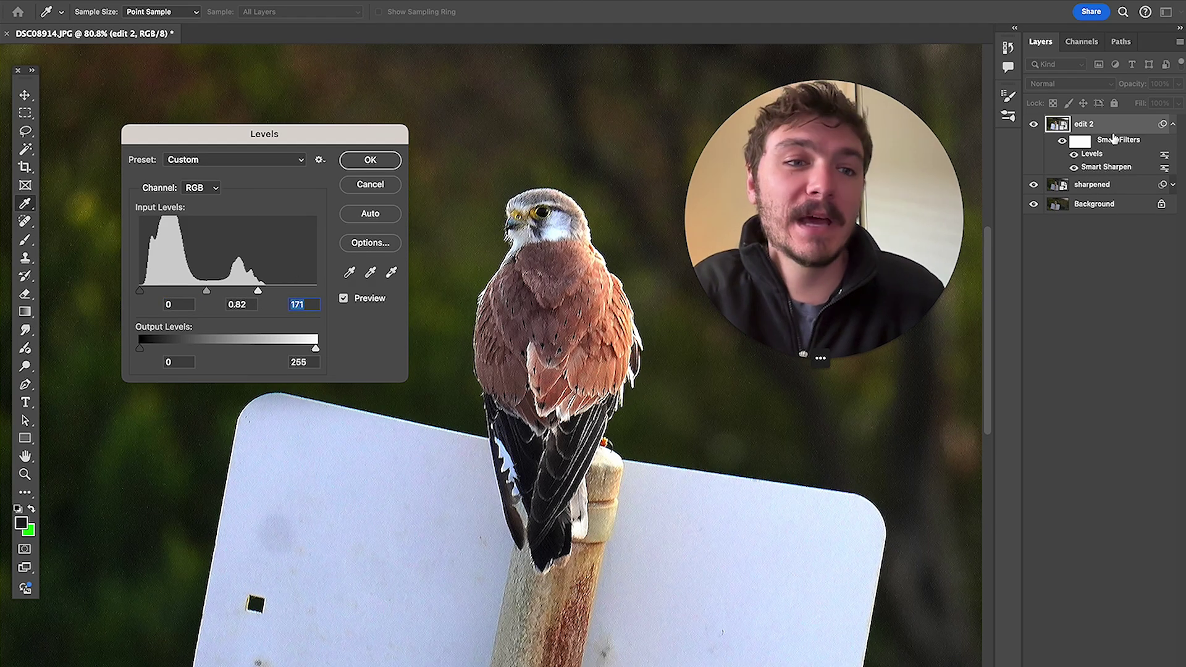
click(365, 162)
scroll(583, 217, right, 3)
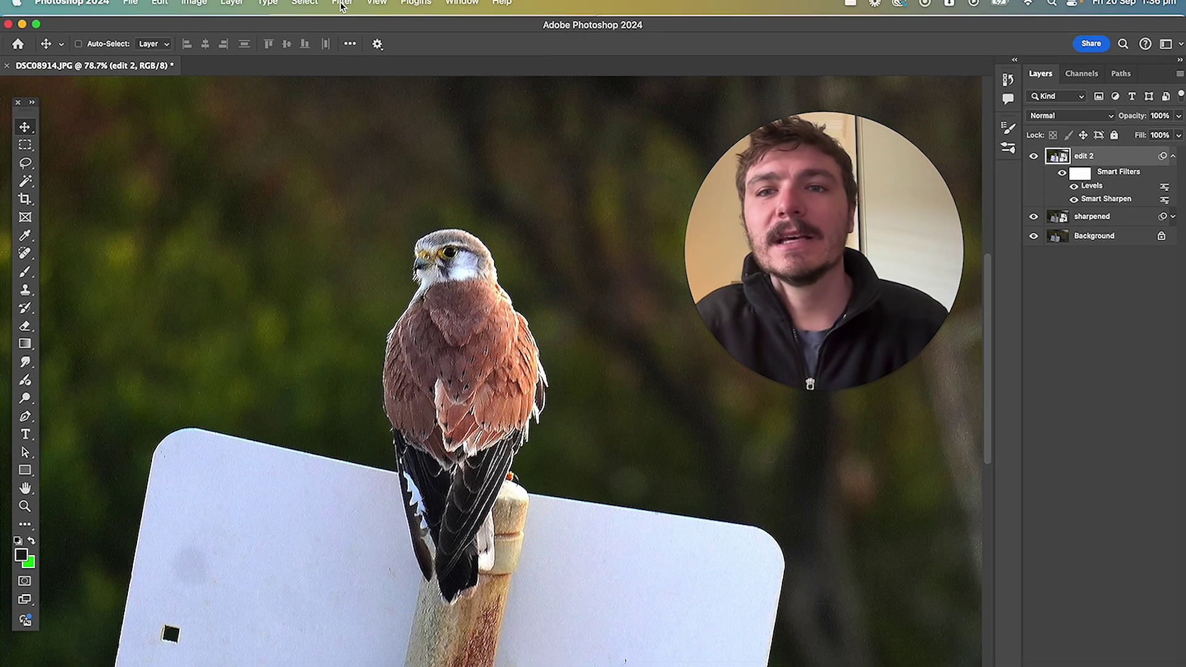
Step: Open the Camera Raw Filter on edit 2 and set Exposure +0.05, Contrast +3, Highlights -35, Shadows -18
click(341, 6)
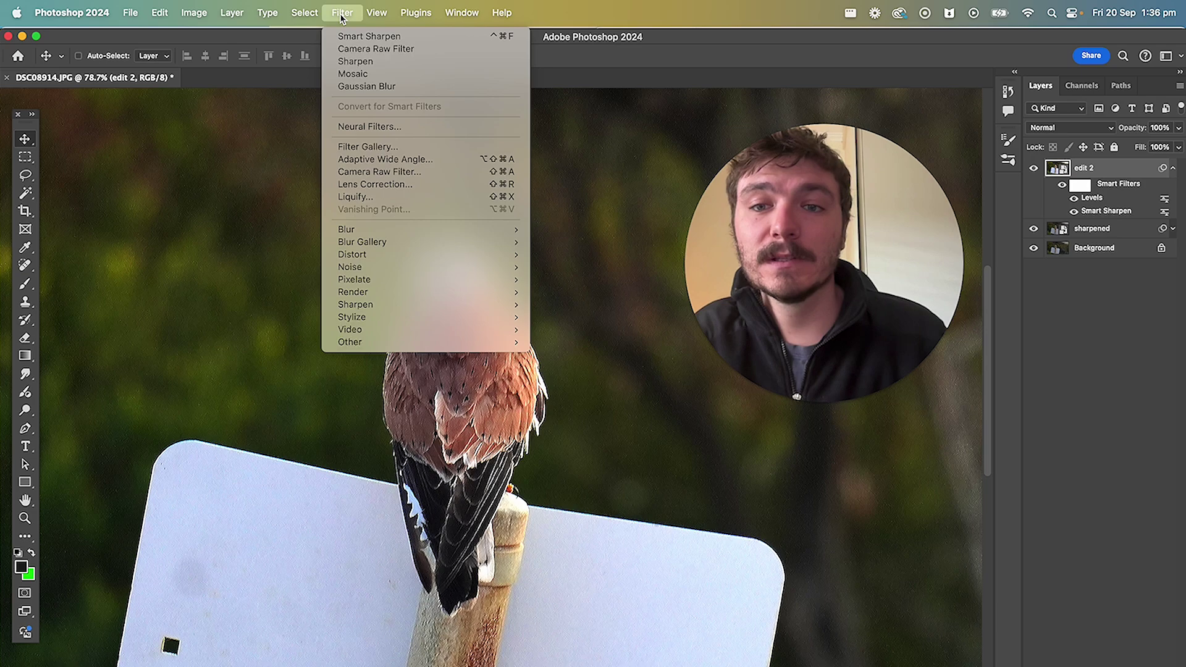
click(427, 173)
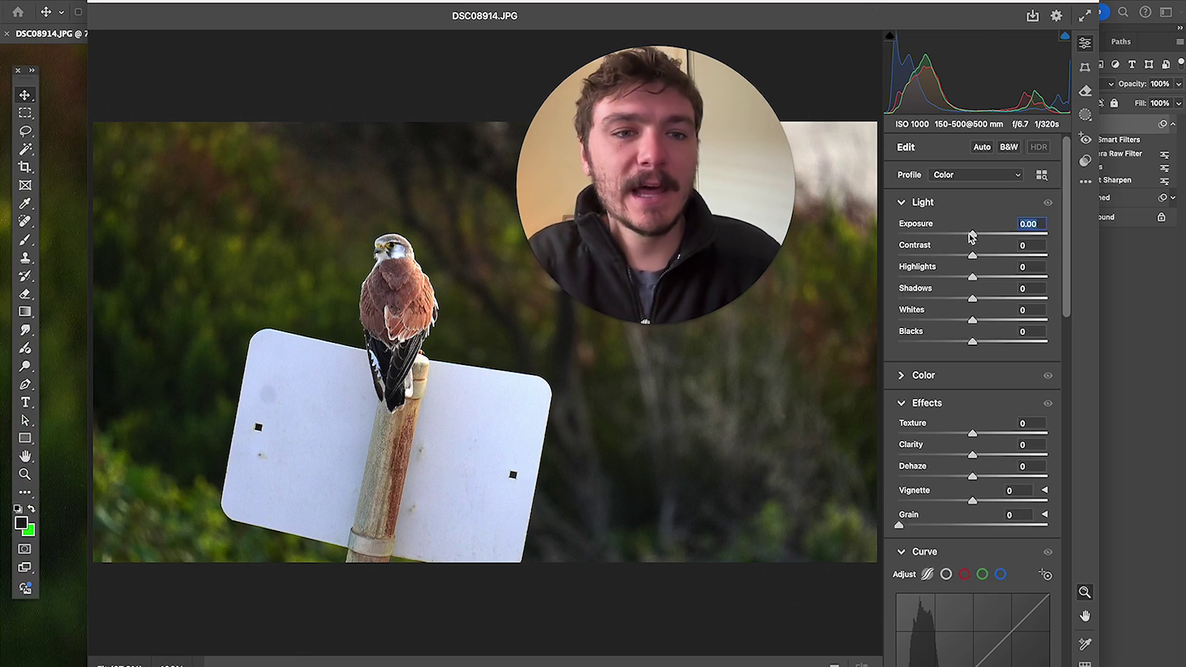
drag(972, 237, 975, 276)
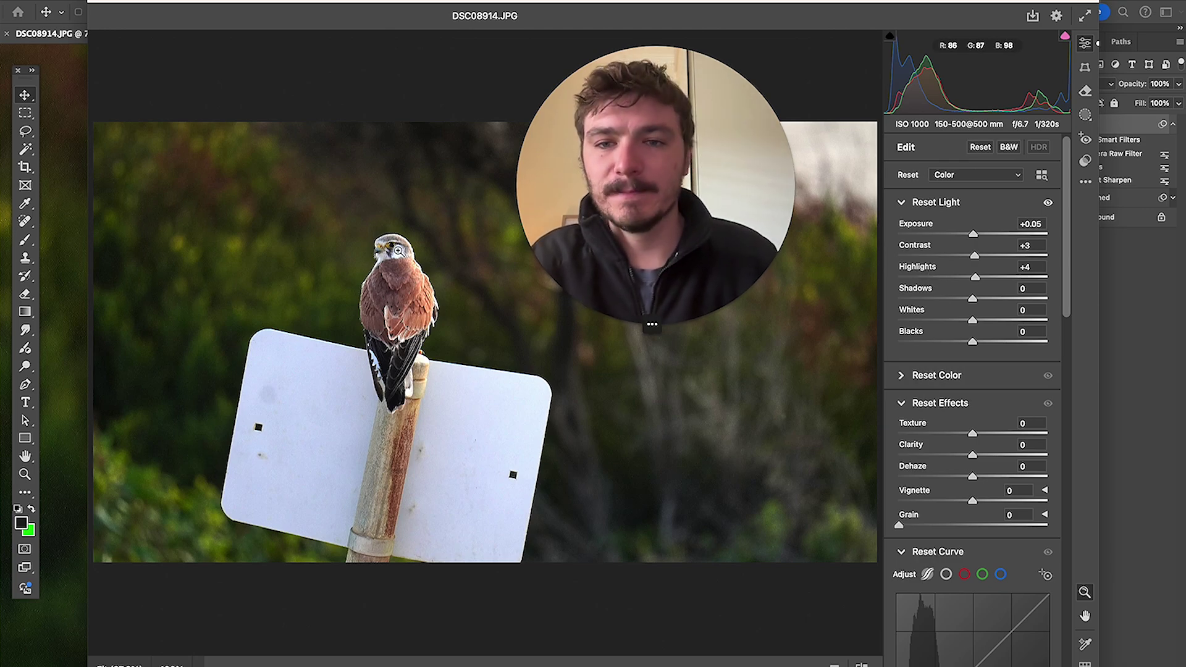
scroll(348, 211, up, 2)
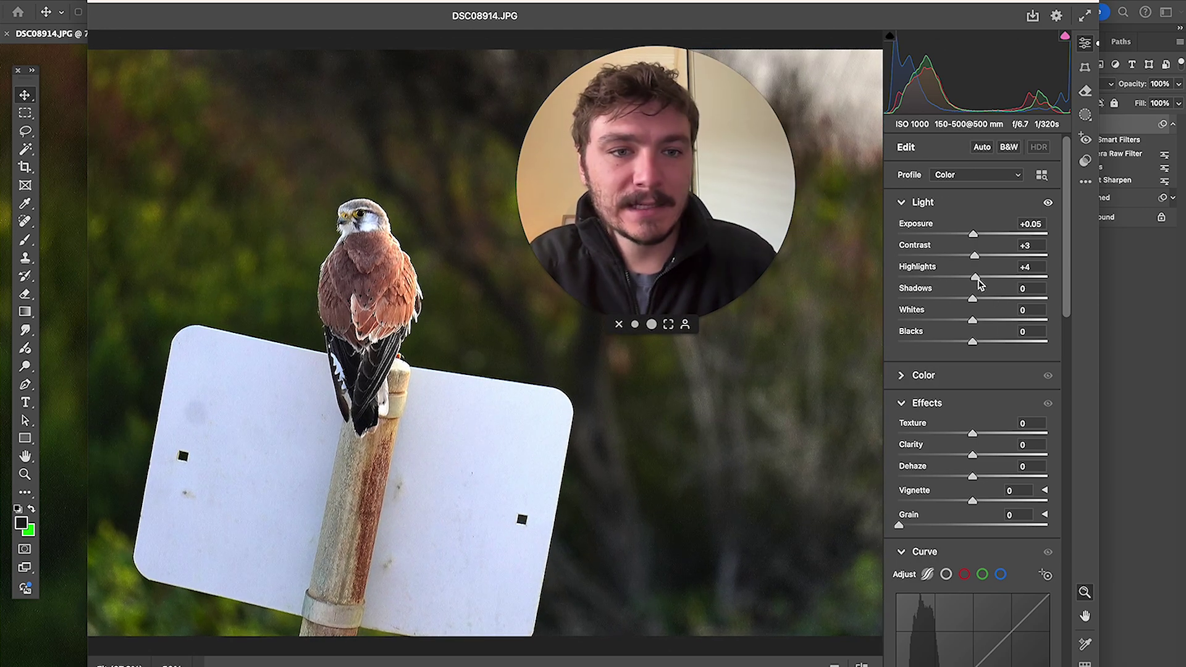
drag(975, 280, 961, 302)
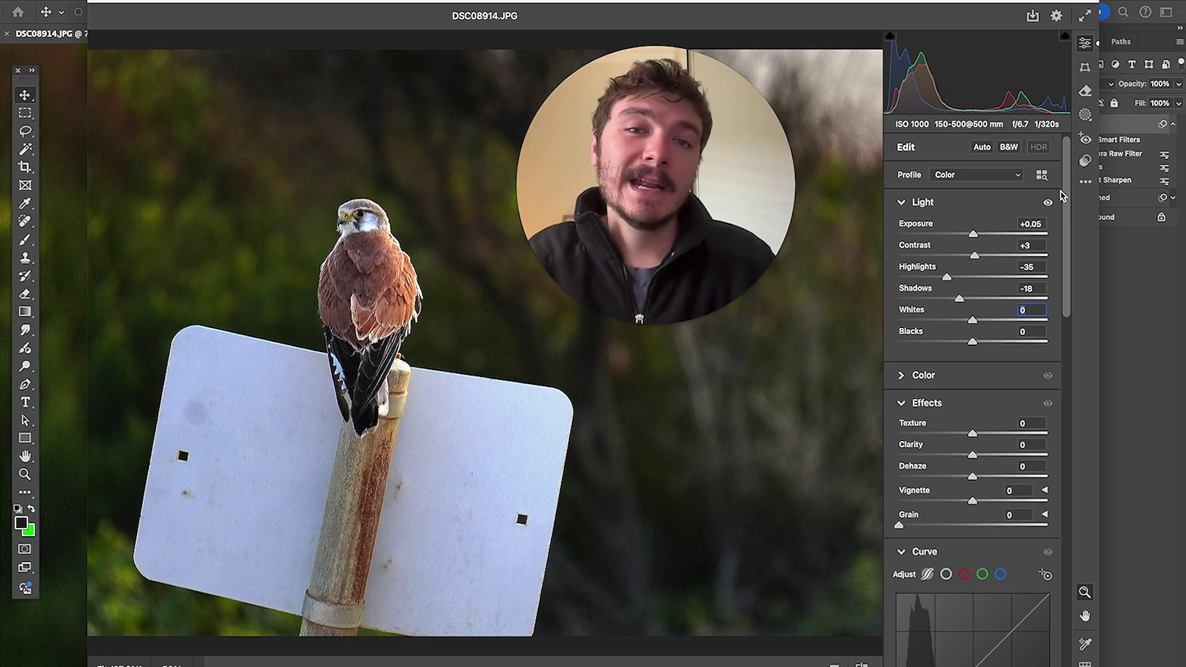
Step: Preview Texture at +100 in Camera Raw's Effects section, then settle it at +6
drag(1064, 190, 1073, 247)
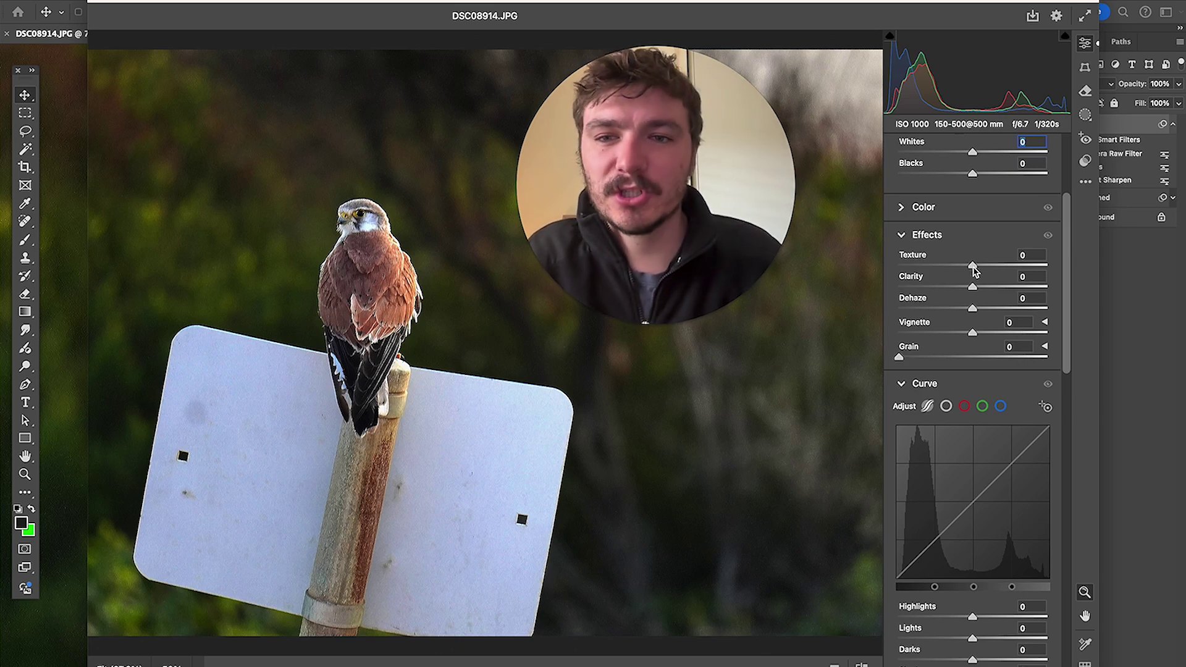
drag(973, 272, 1092, 271)
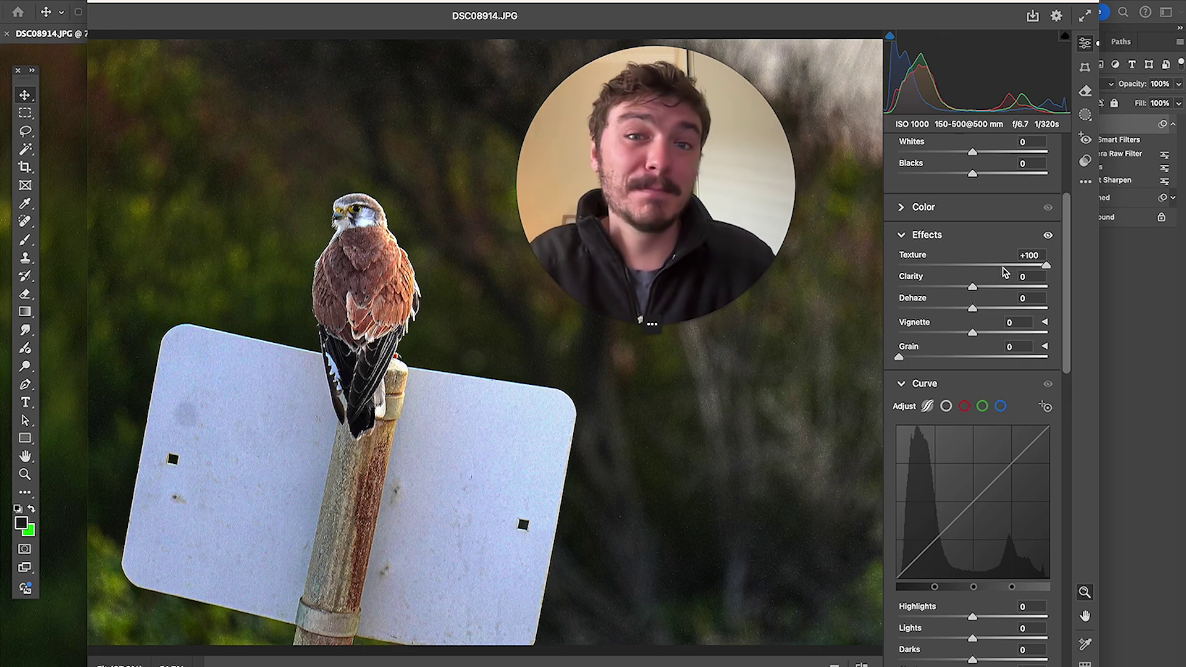
drag(1004, 272, 978, 272)
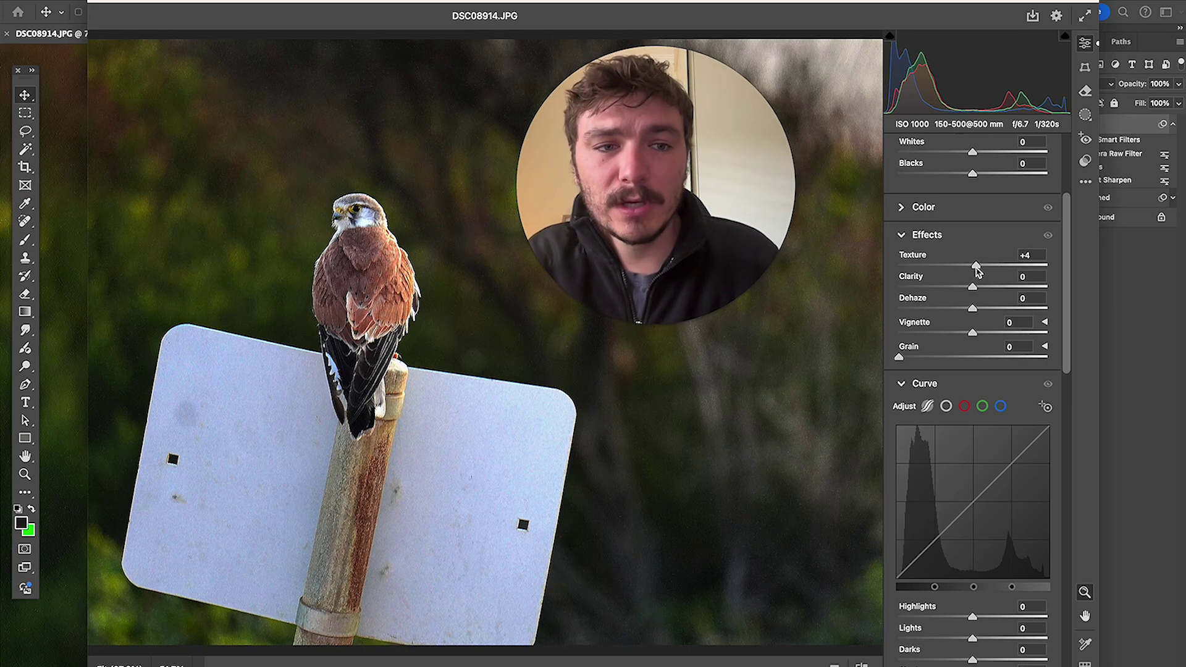
drag(976, 267, 978, 267)
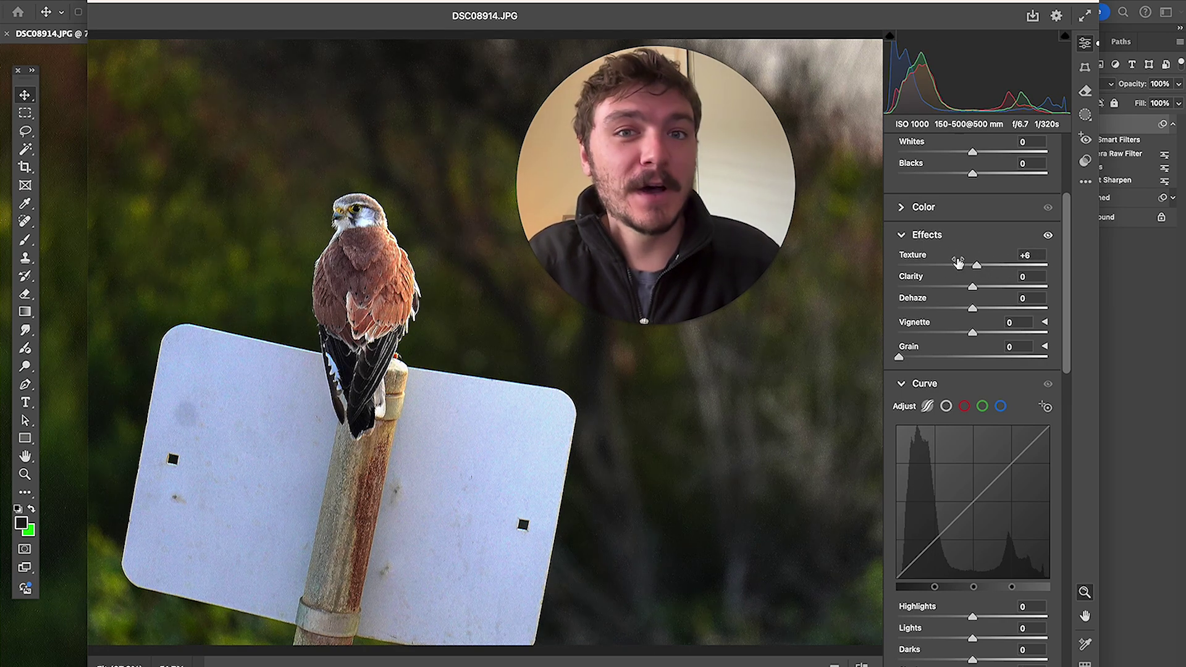
Step: Set Camera Raw Sharpening to 51 and Noise Reduction to 28, then apply the filter to edit 2
scroll(1013, 235, down, 10)
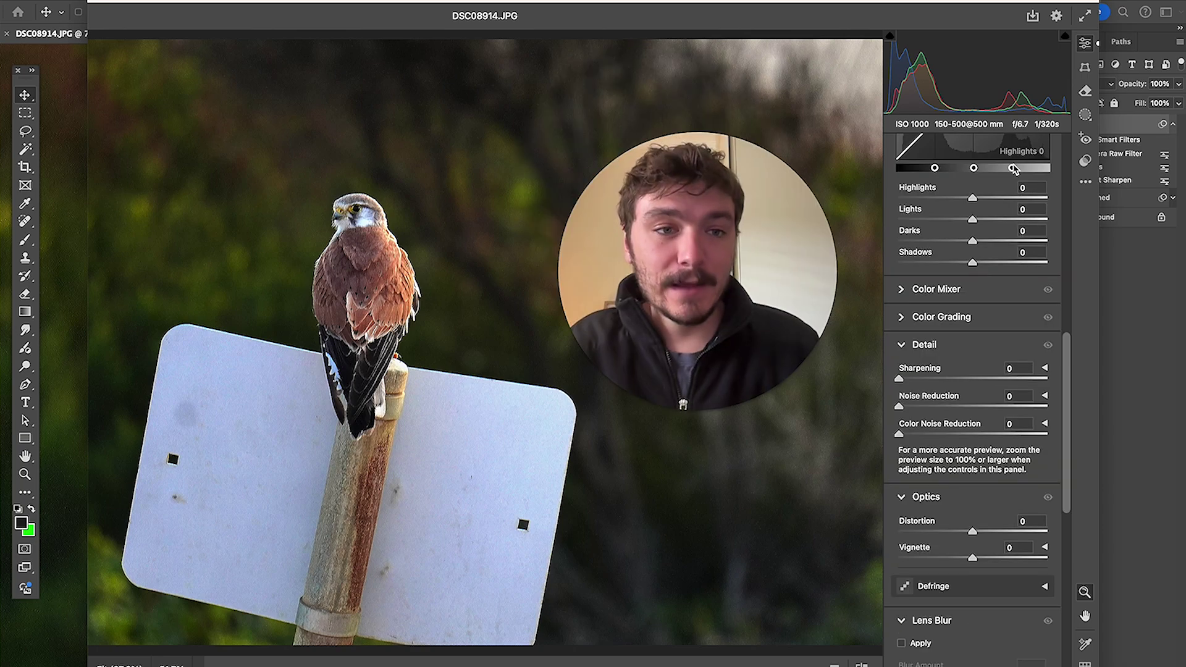
scroll(1010, 365, down, 1)
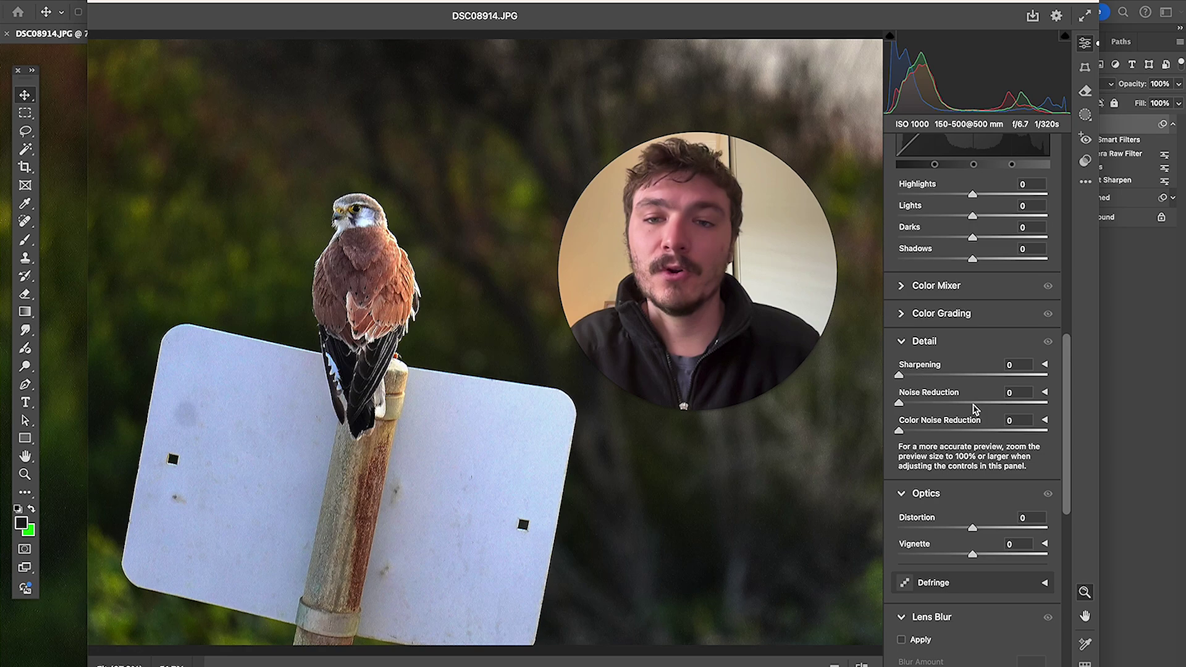
drag(909, 381, 1060, 377)
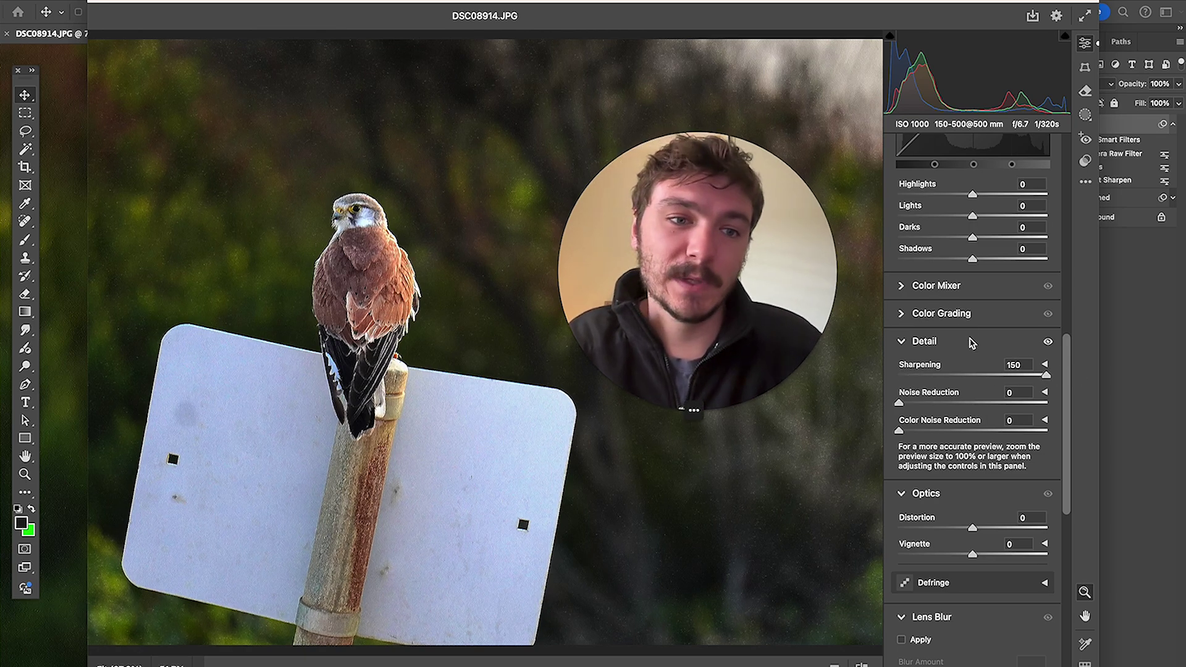
drag(899, 403, 1060, 407)
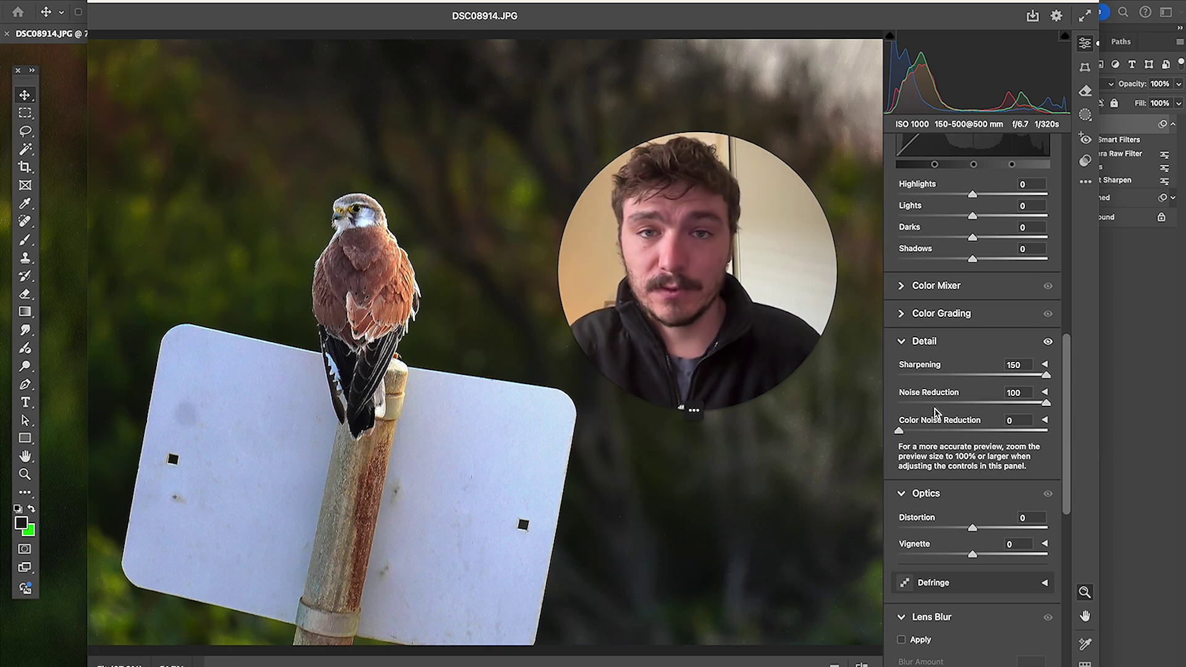
drag(1030, 375, 951, 380)
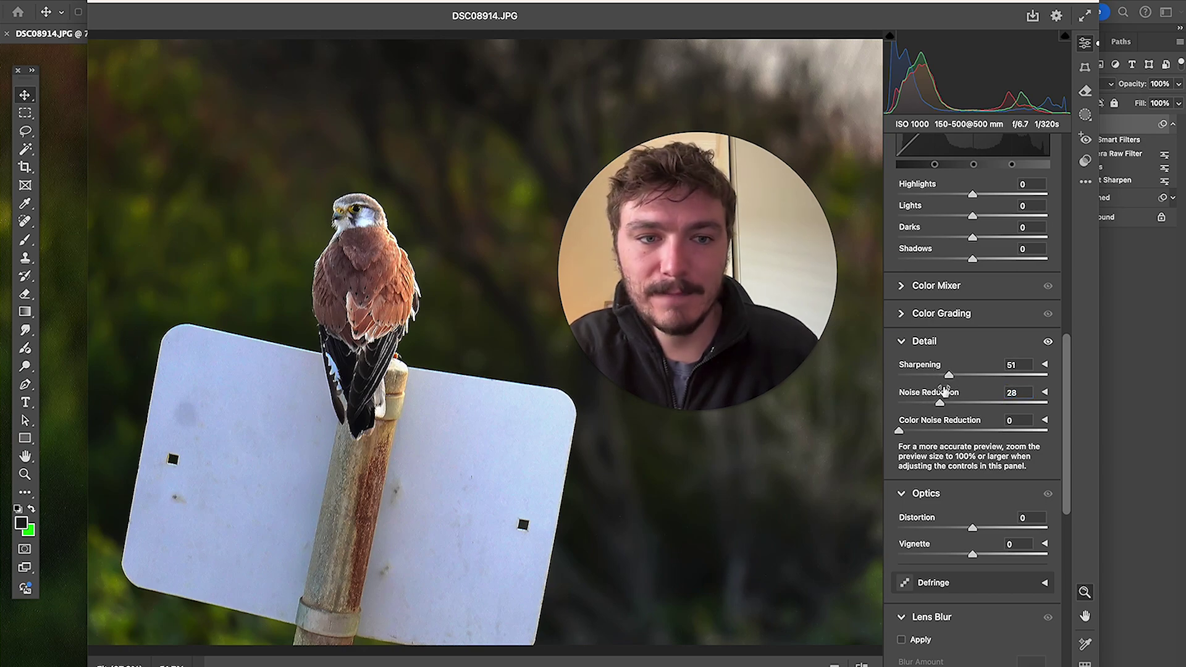
scroll(975, 344, down, 10)
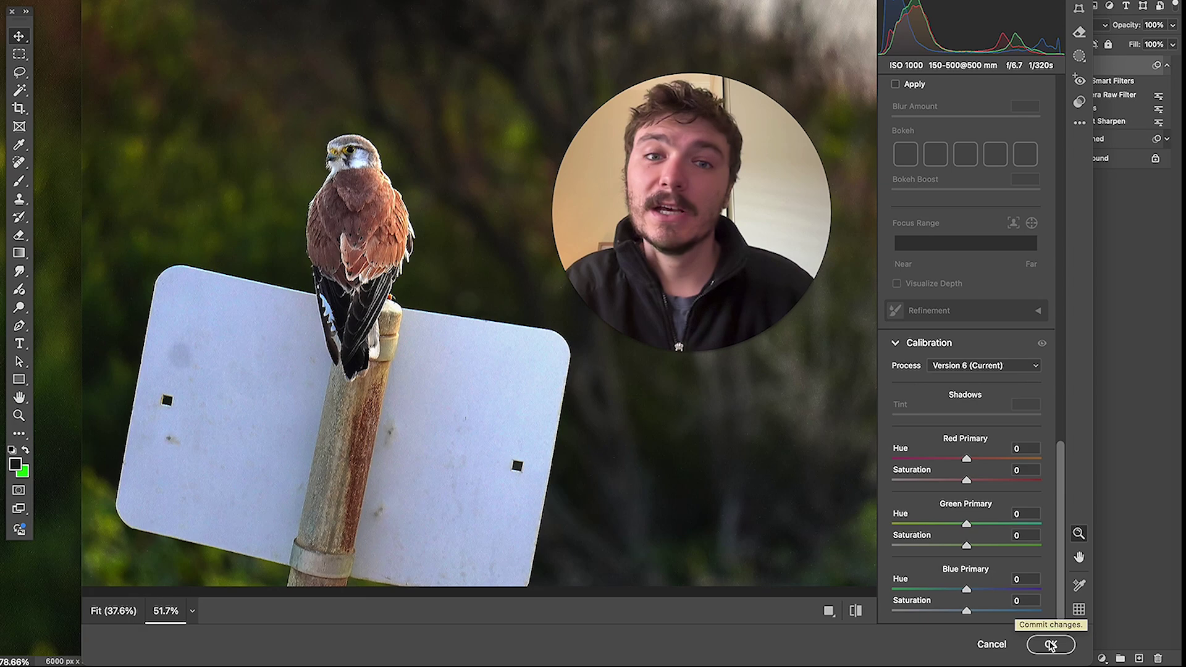
click(1050, 635)
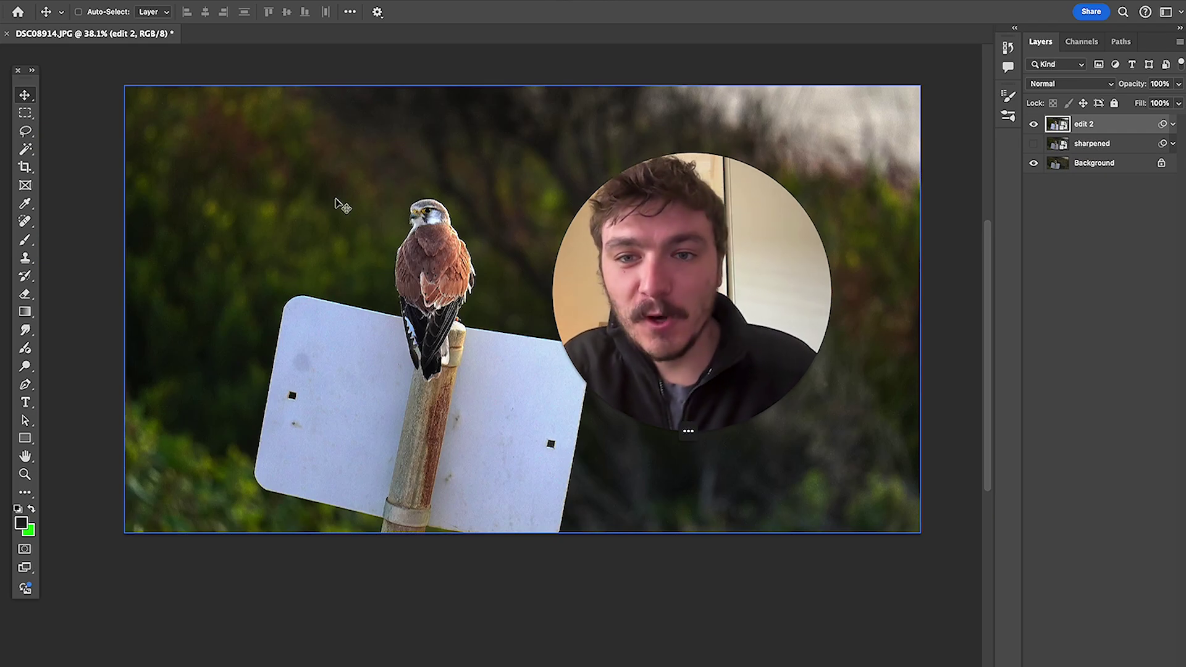
click(1034, 125)
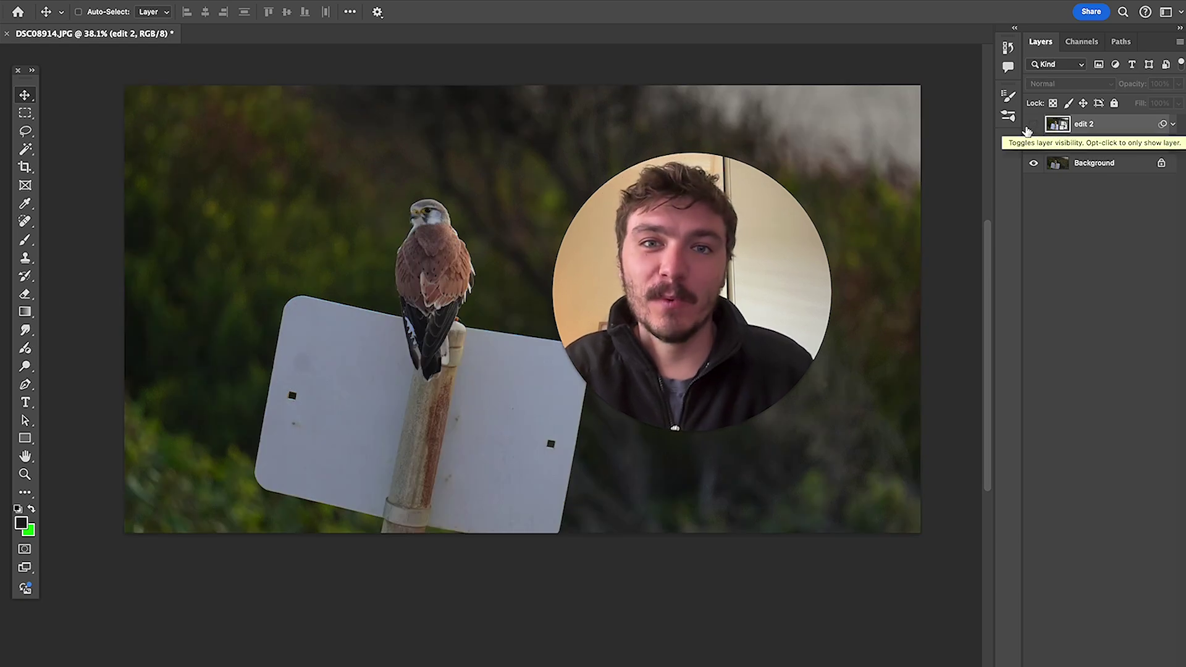
scroll(365, 327, up, 2)
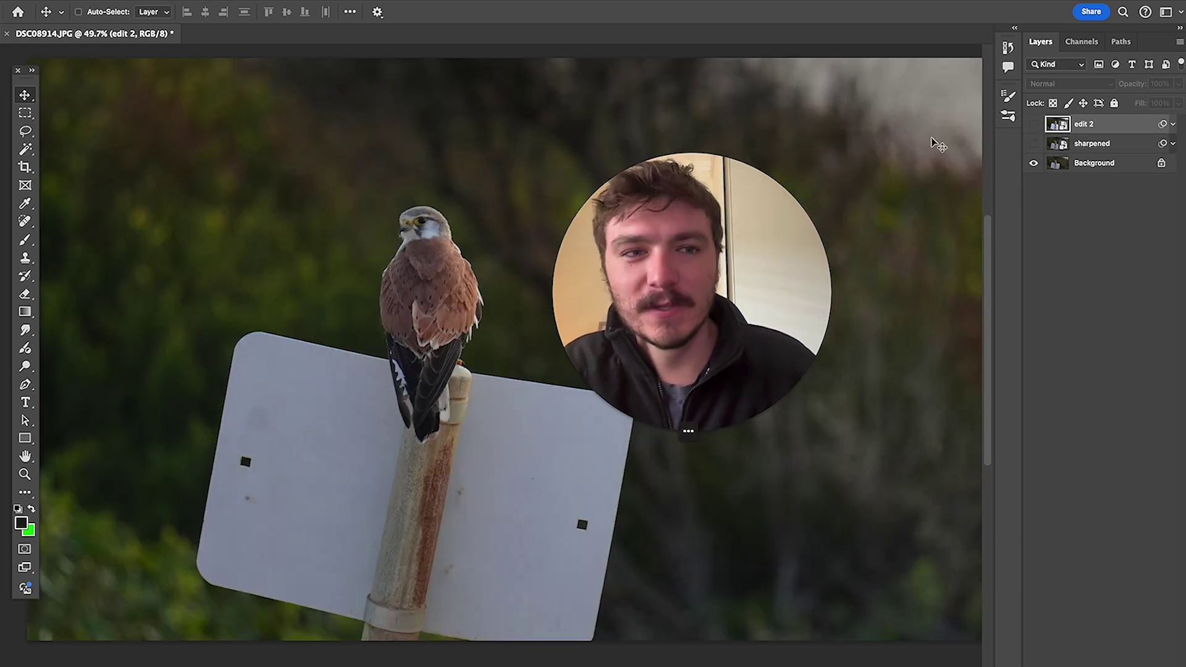
click(1034, 125)
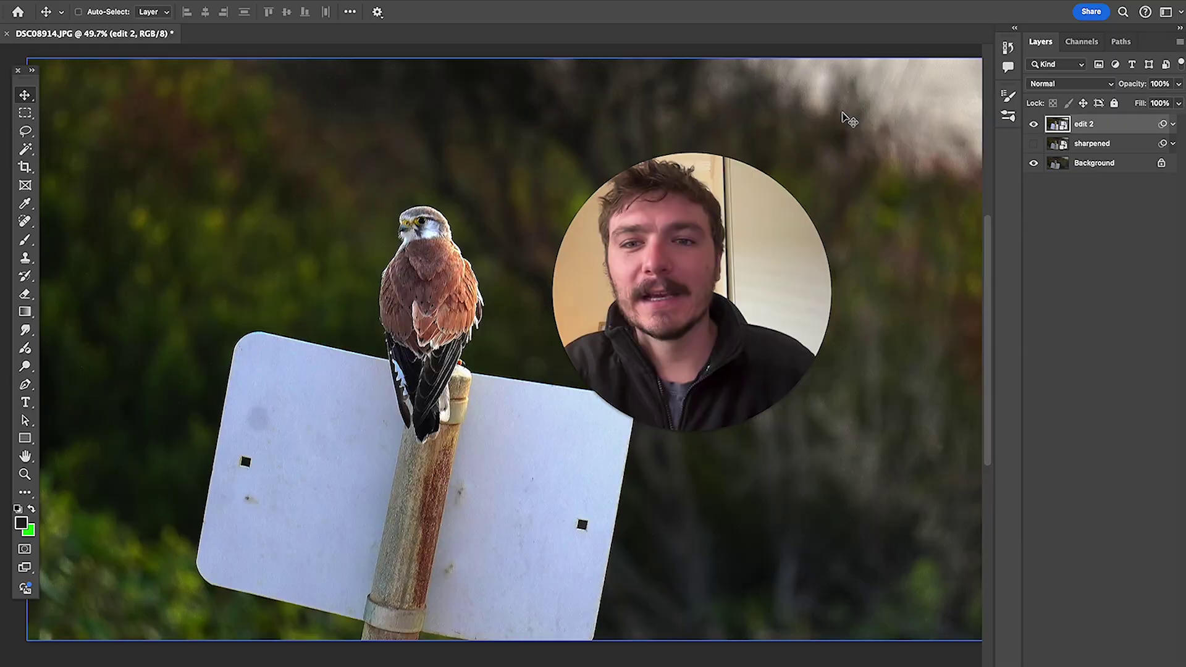